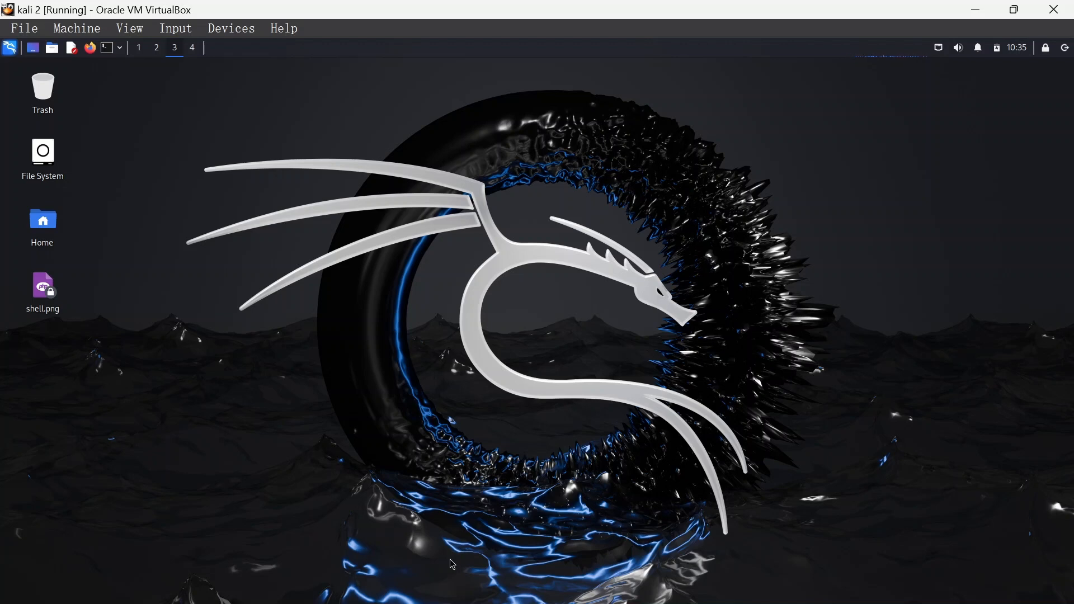
- Switch to Firefox and search Google for "metasploitable 2 download"
key(alt+Tab)
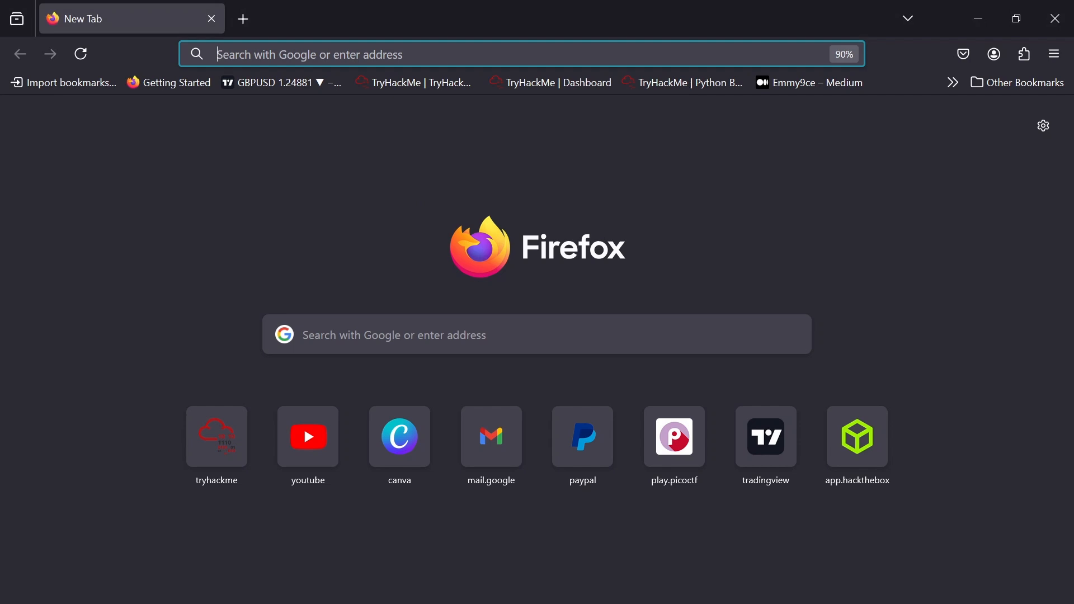
text(mee)
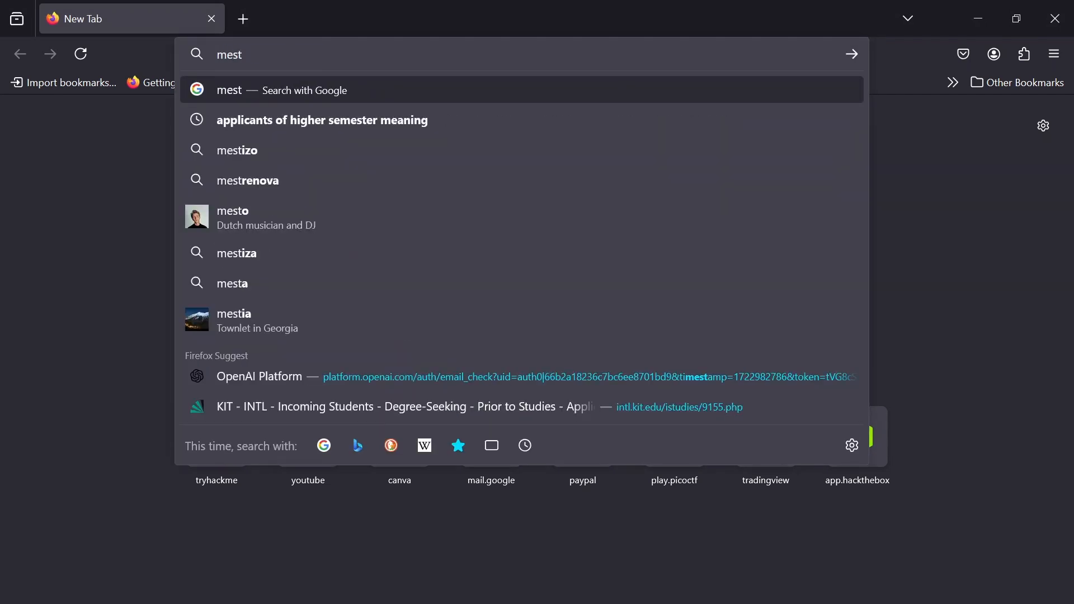
key(BackSpace)
text(ta)
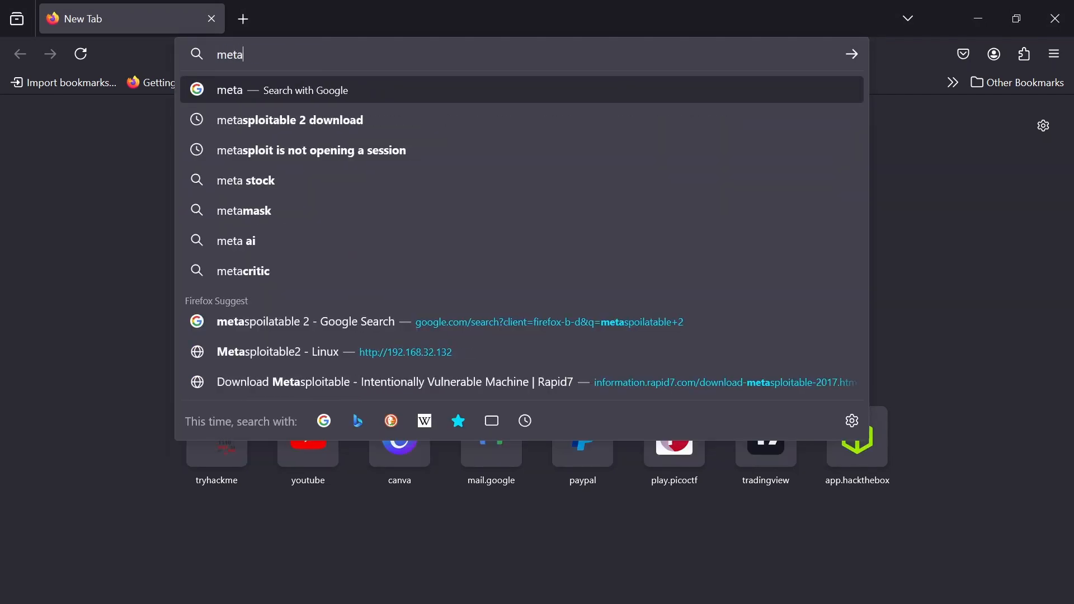
click(321, 121)
scroll(432, 250, down, 3)
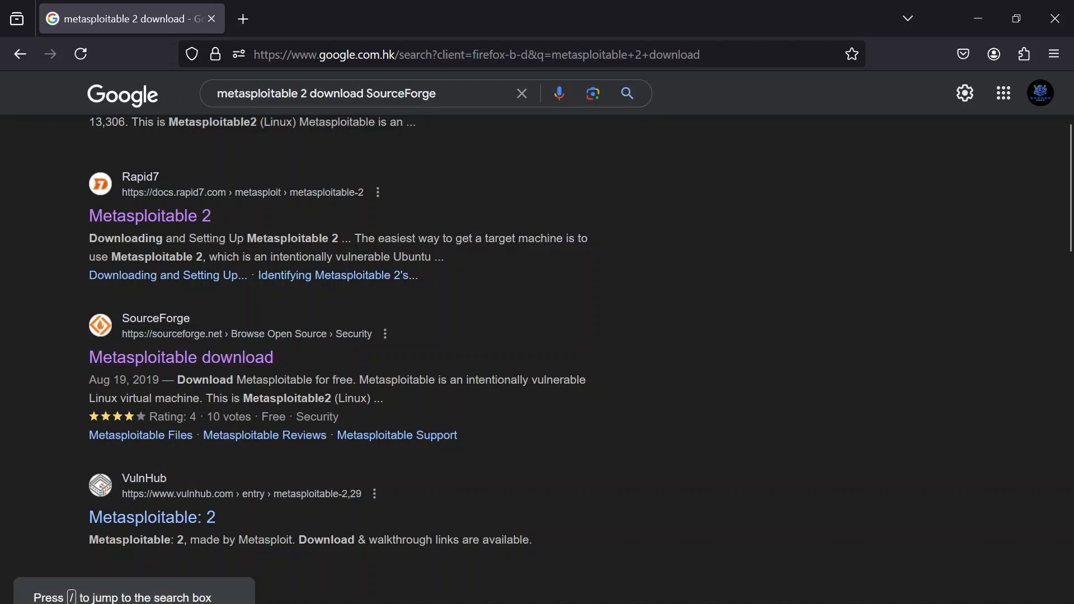
- Refine the search to "metasploitable 2 download SourceForge" and open the Metasploitable2 project page on SourceForge
click(415, 90)
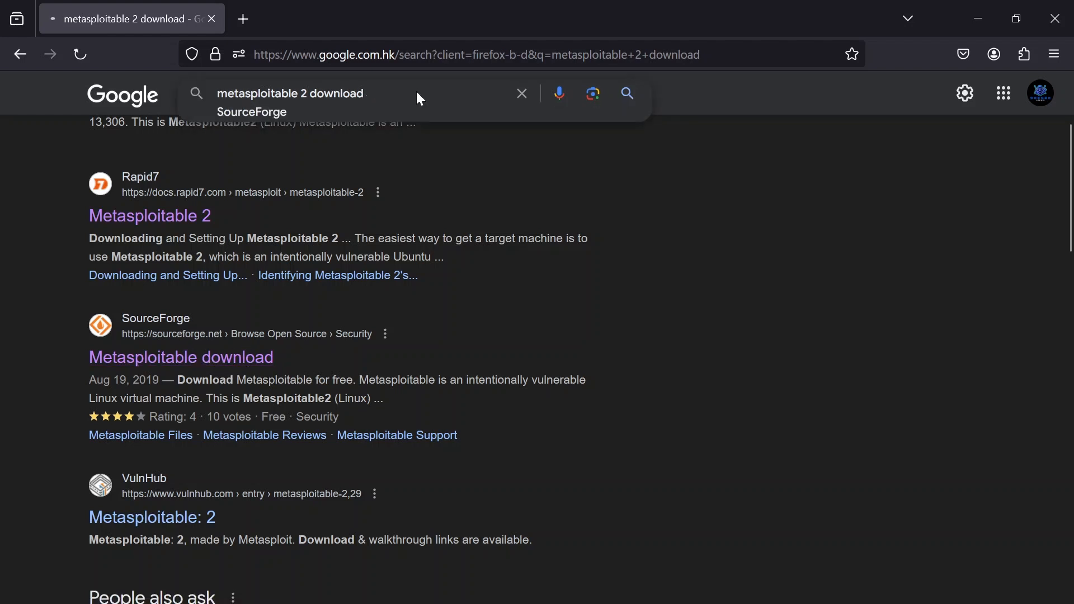
key(Return)
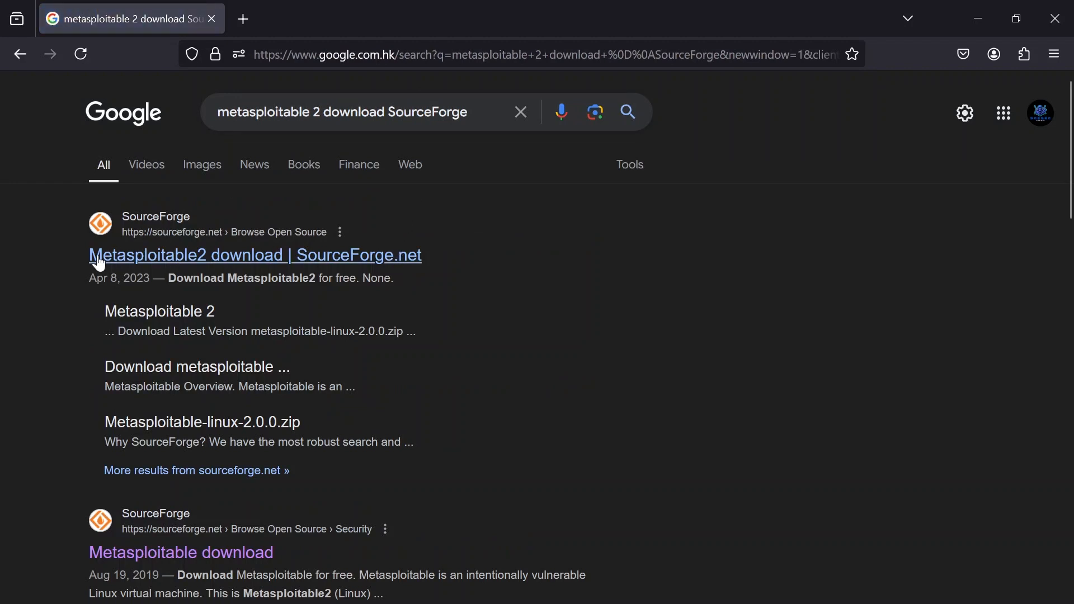
click(369, 256)
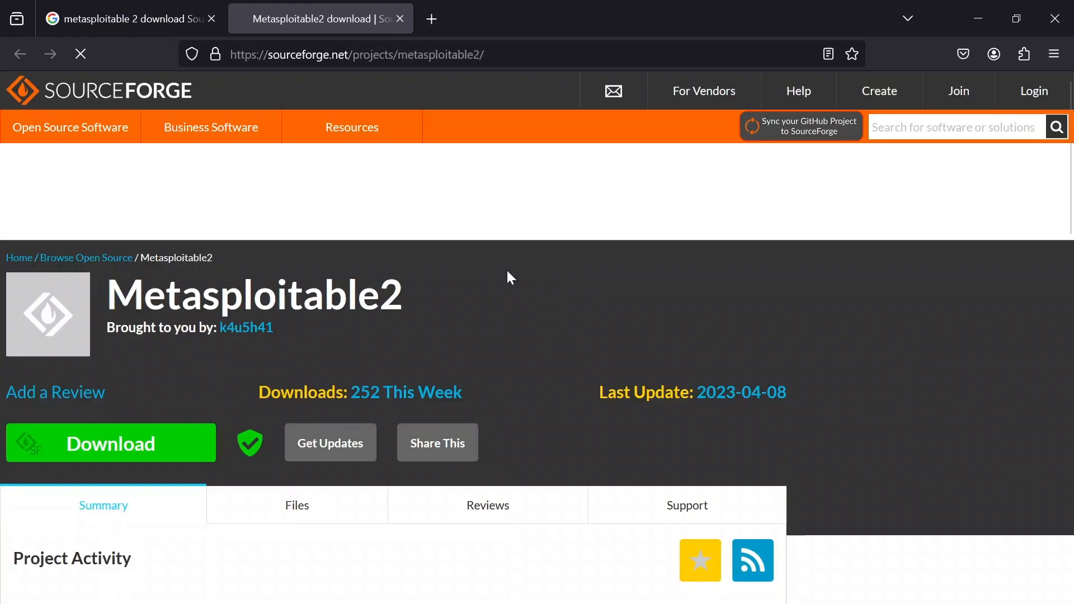
- Download the released metasploitable-linux-2.0.0.zip from the Metasploitable2 project page
scroll(313, 263, down, 3)
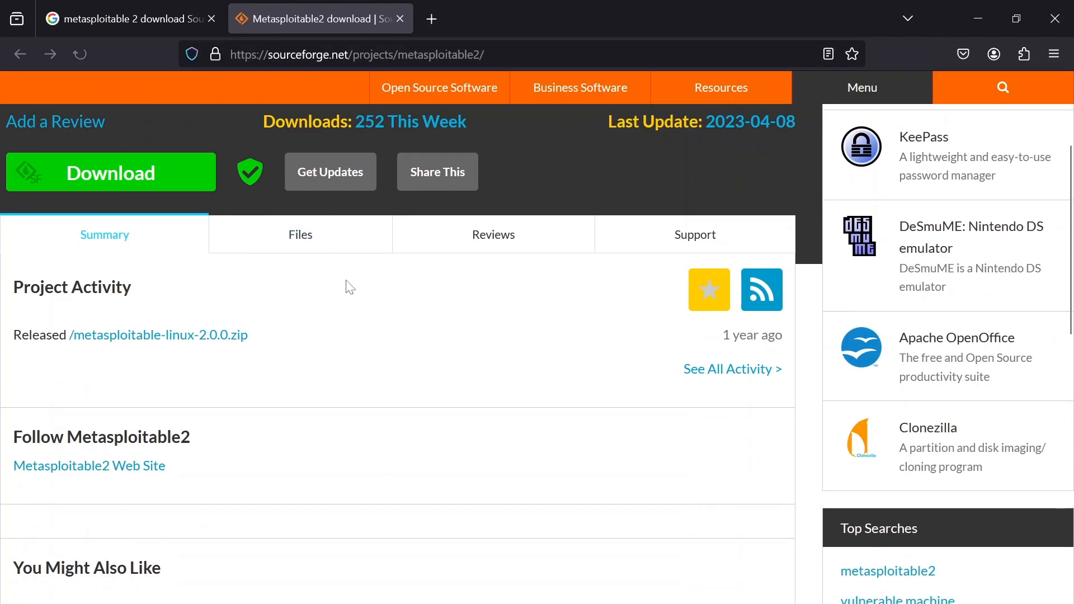
scroll(327, 331, up, 3)
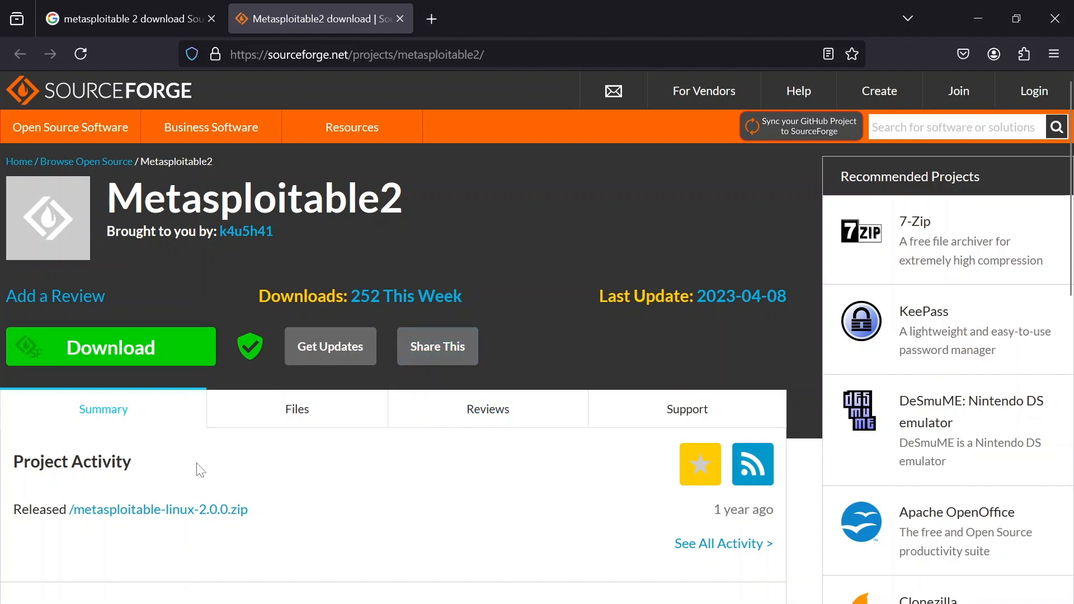
scroll(201, 470, down, 2)
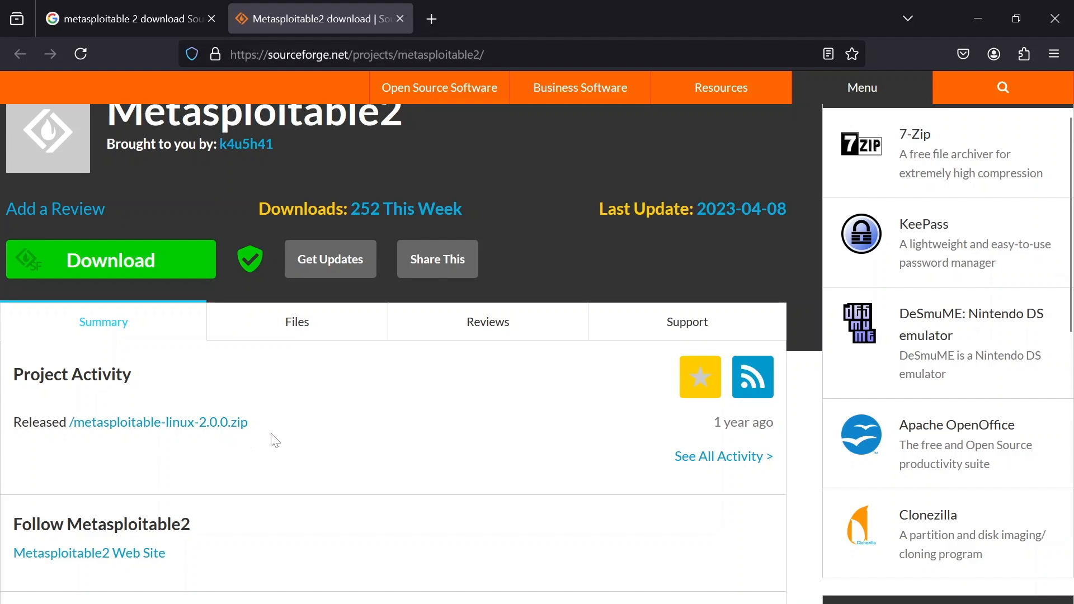
click(145, 423)
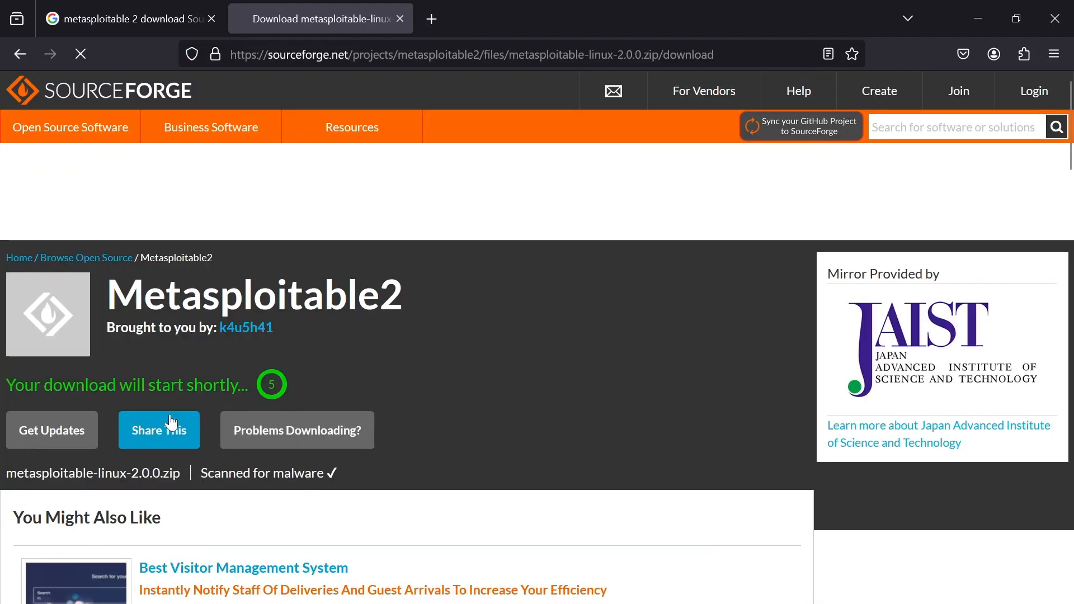
scroll(334, 385, down, 5)
scroll(297, 394, up, 4)
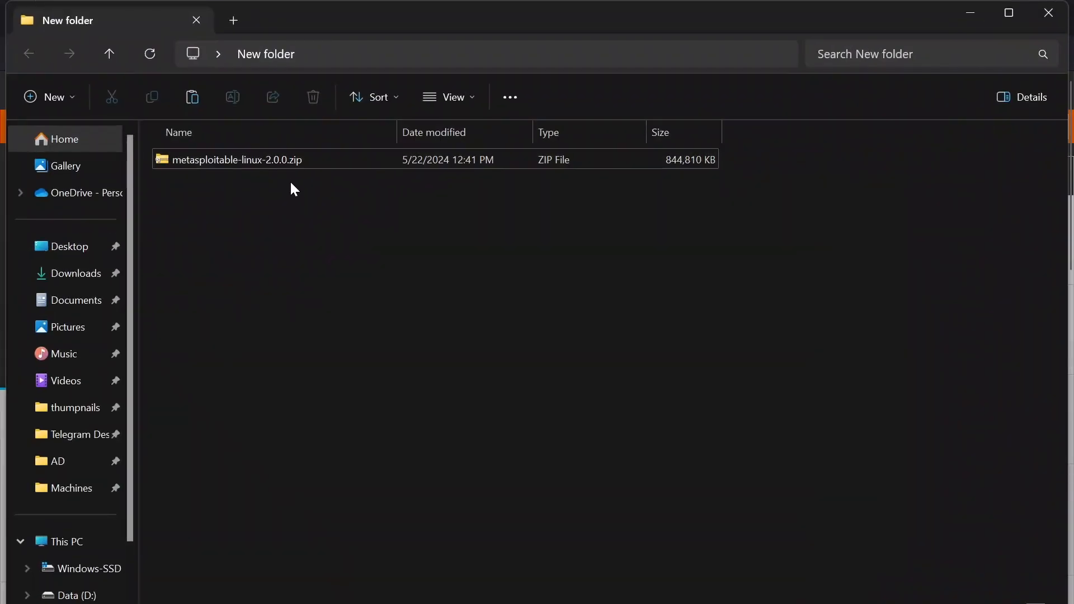
- Extract metasploitable-linux-2.0.0.zip to the suggested folder and open the extracted Metasploitable2-Linux folder
click(266, 165)
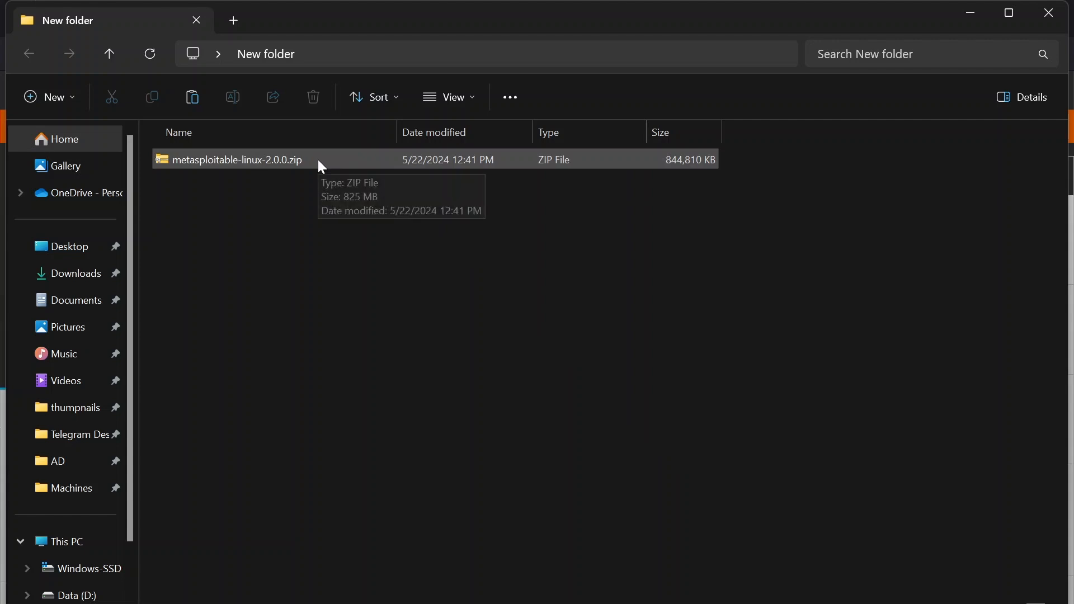
right_click(243, 163)
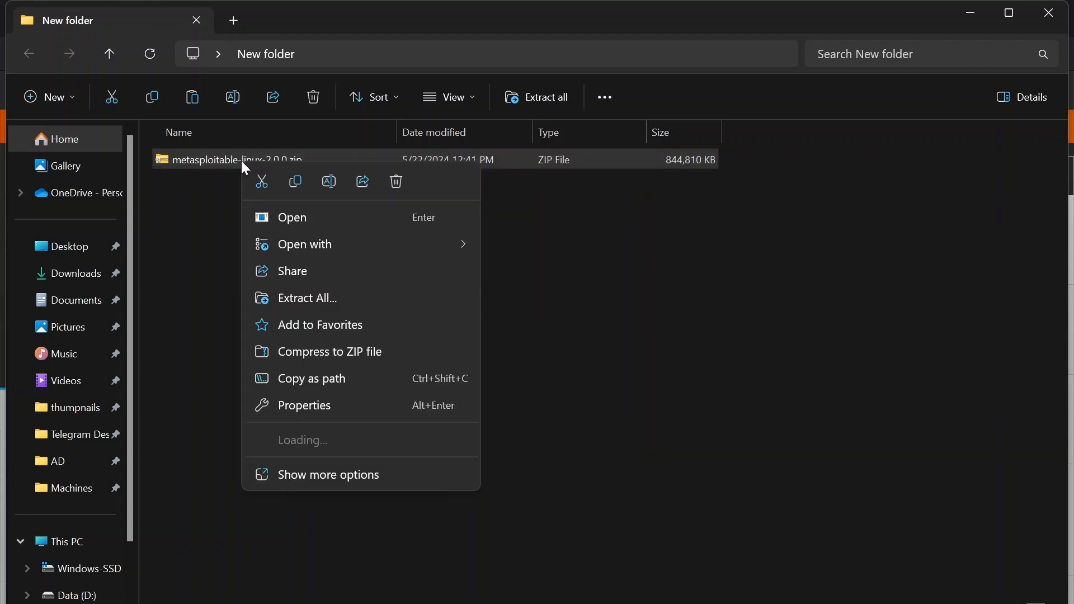
click(317, 299)
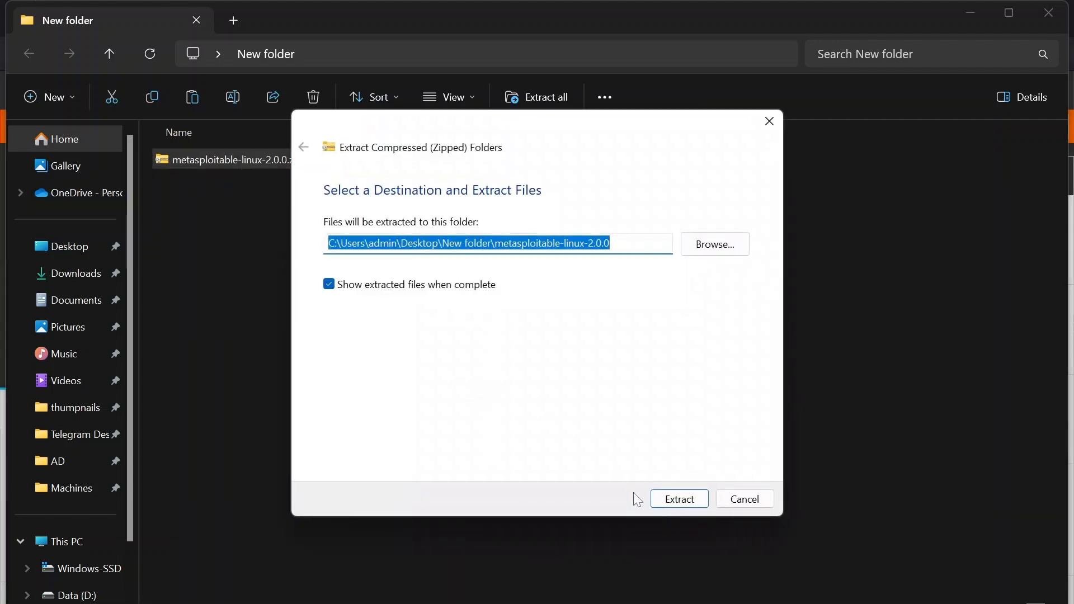
click(685, 498)
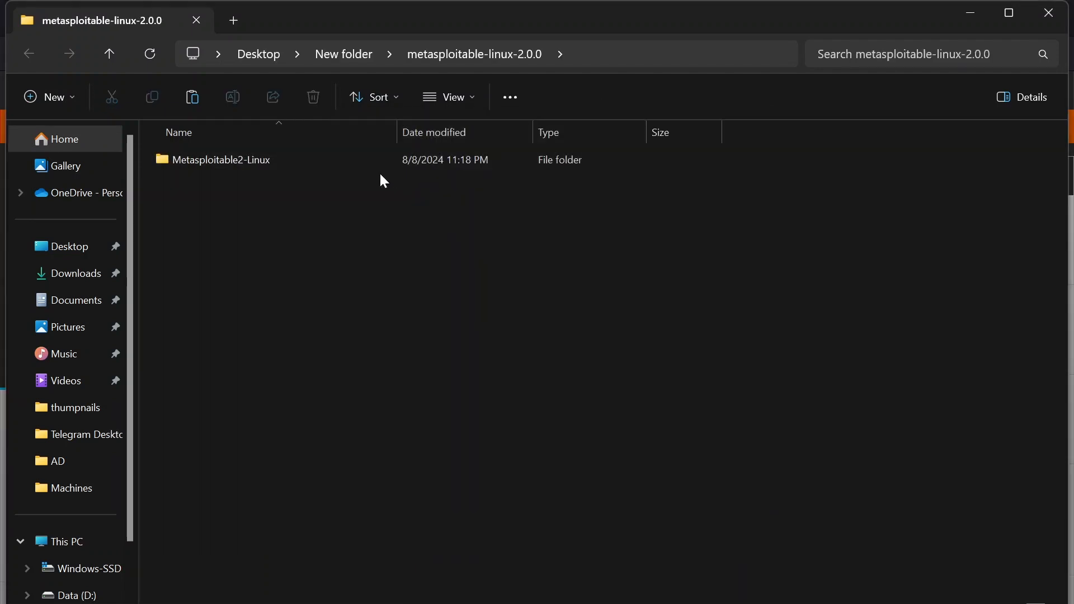
double_click(271, 158)
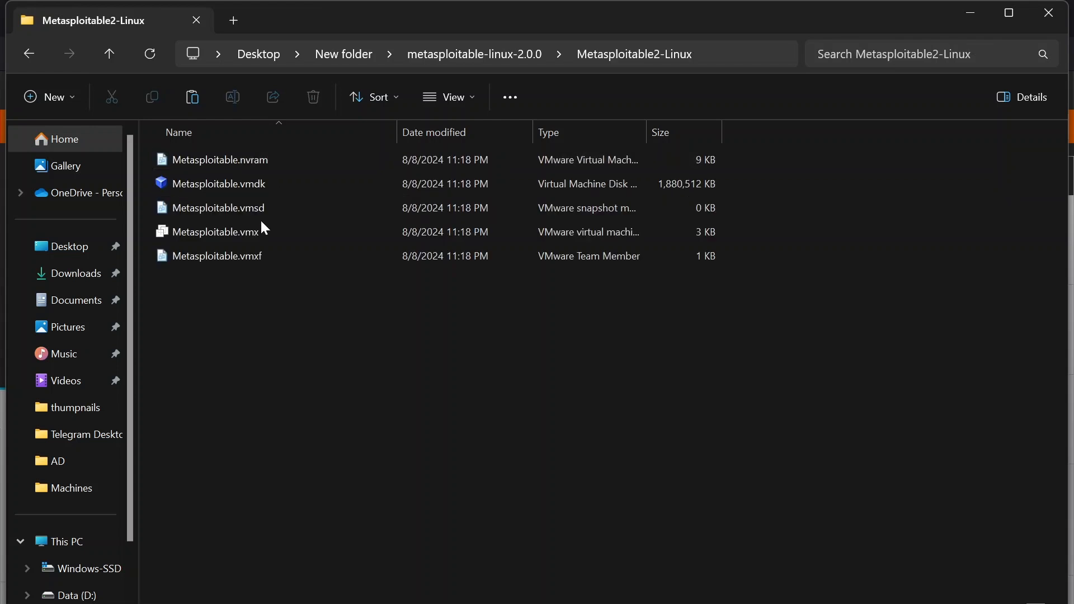
drag(271, 331, 344, 337)
- Switch to VirtualBox Manager and start creating a virtual machine named "Metasploitable 2"
click(387, 542)
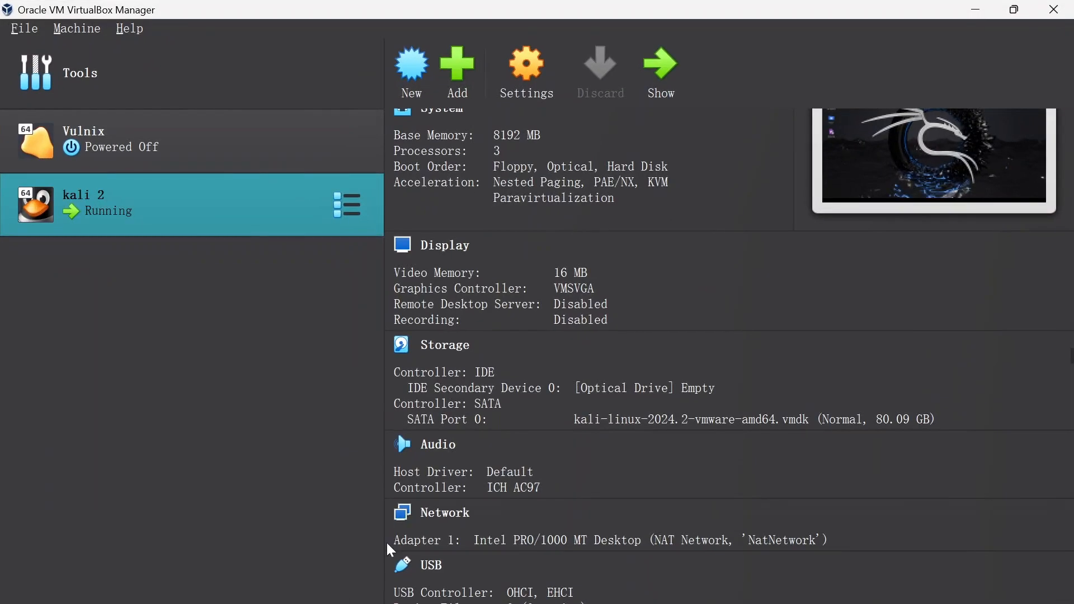
click(412, 66)
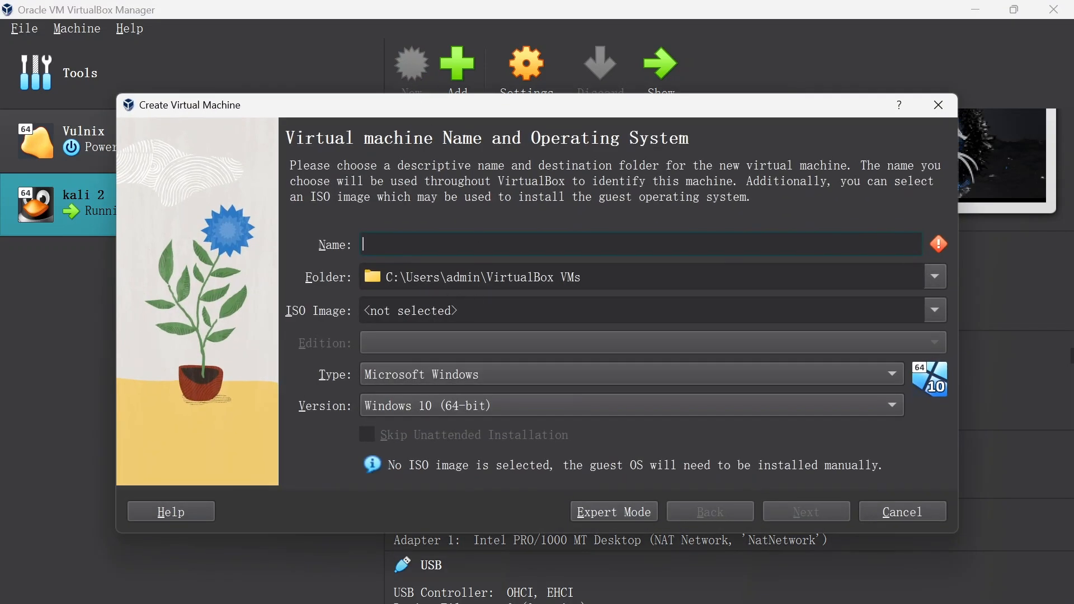
text(M)
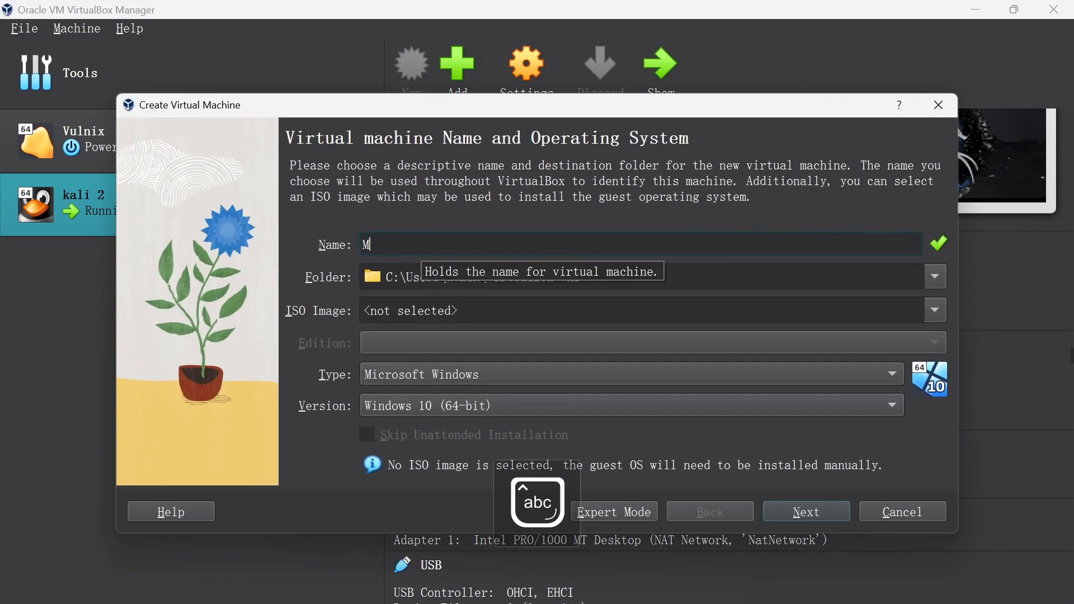
text(etas)
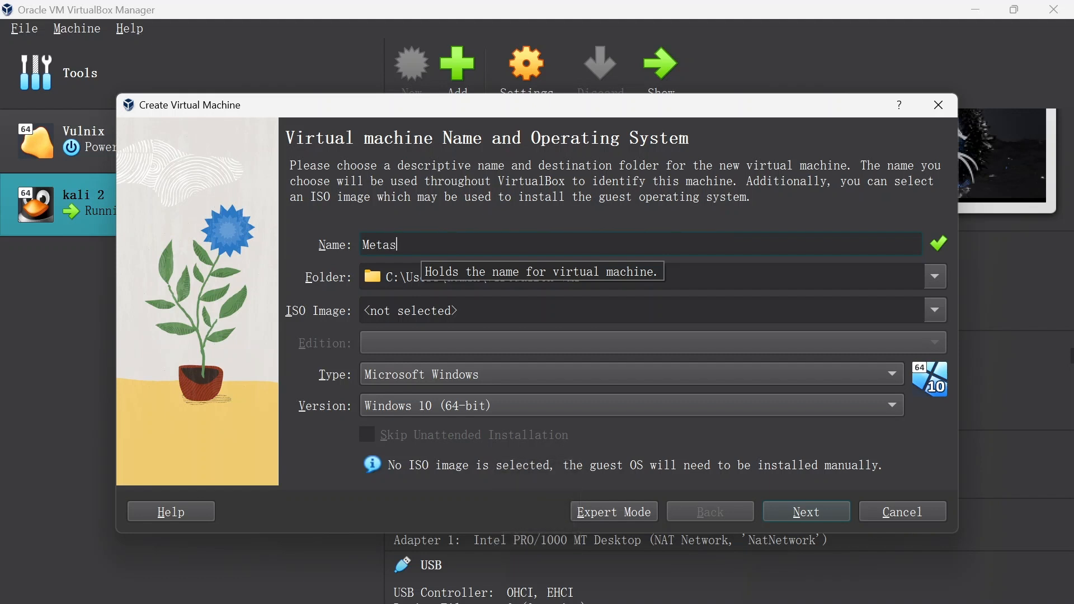
text(polo)
key(BackSpace)
key(BackSpace)
key(BackSpace)
text(lo)
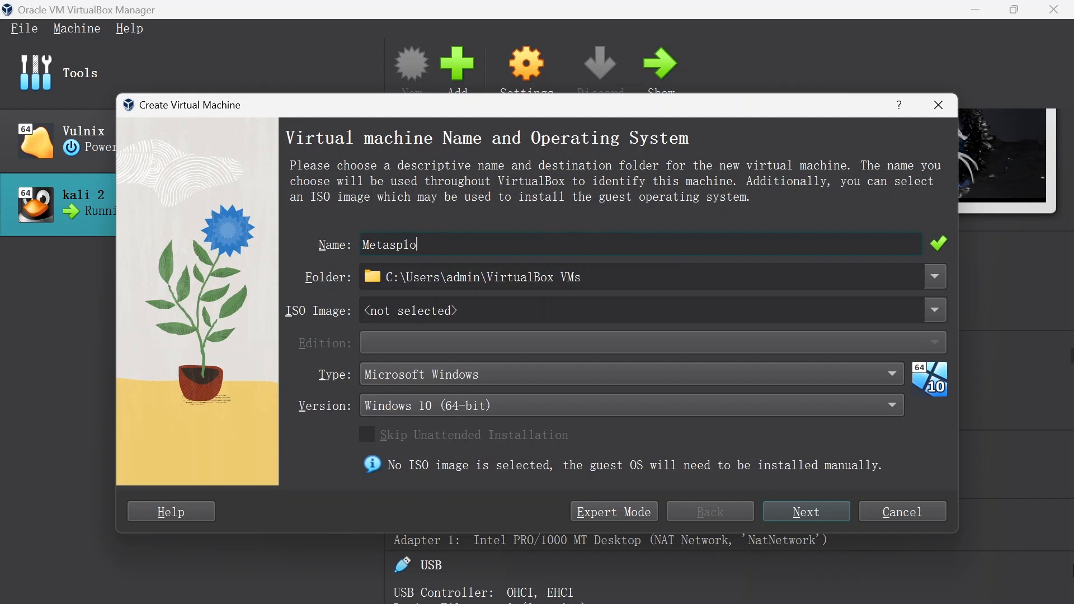
text(itable 2)
- Leave the ISO image unselected and set the guest system to type Linux, version Ubuntu (64-bit)
click(928, 306)
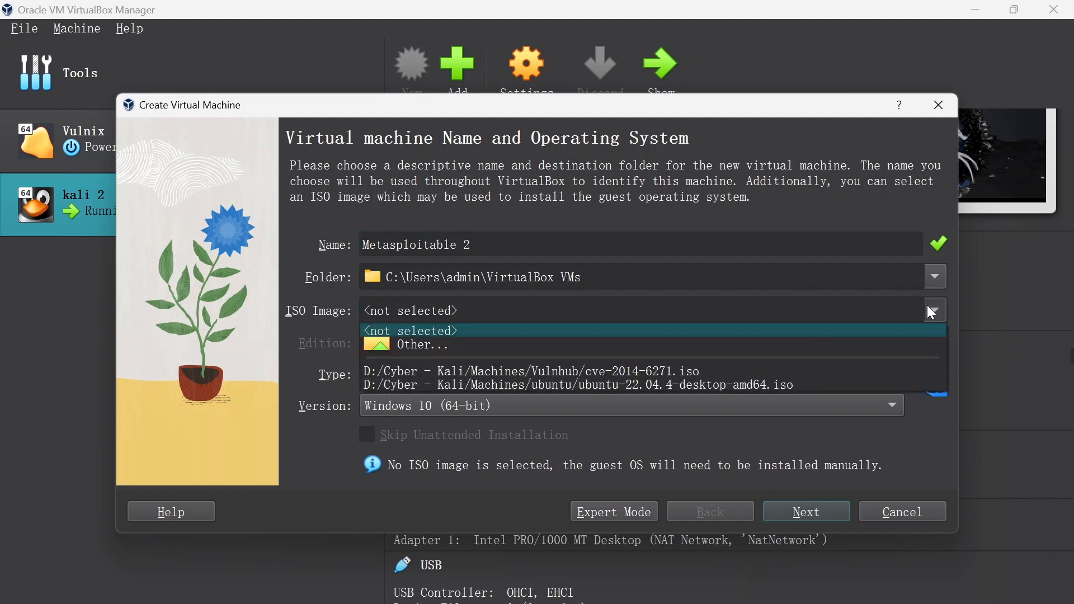
click(928, 305)
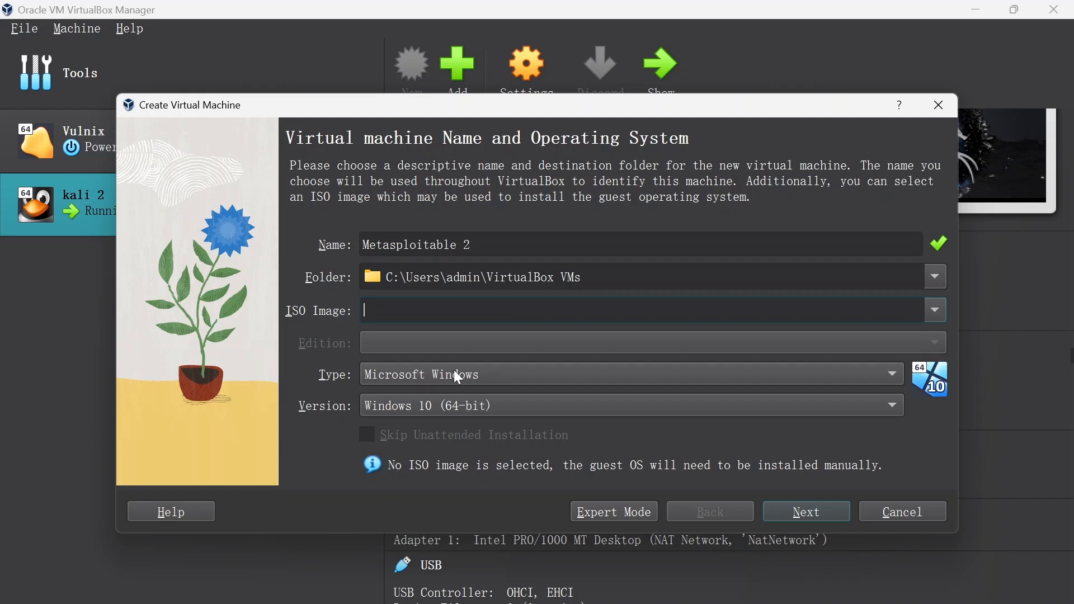
click(414, 380)
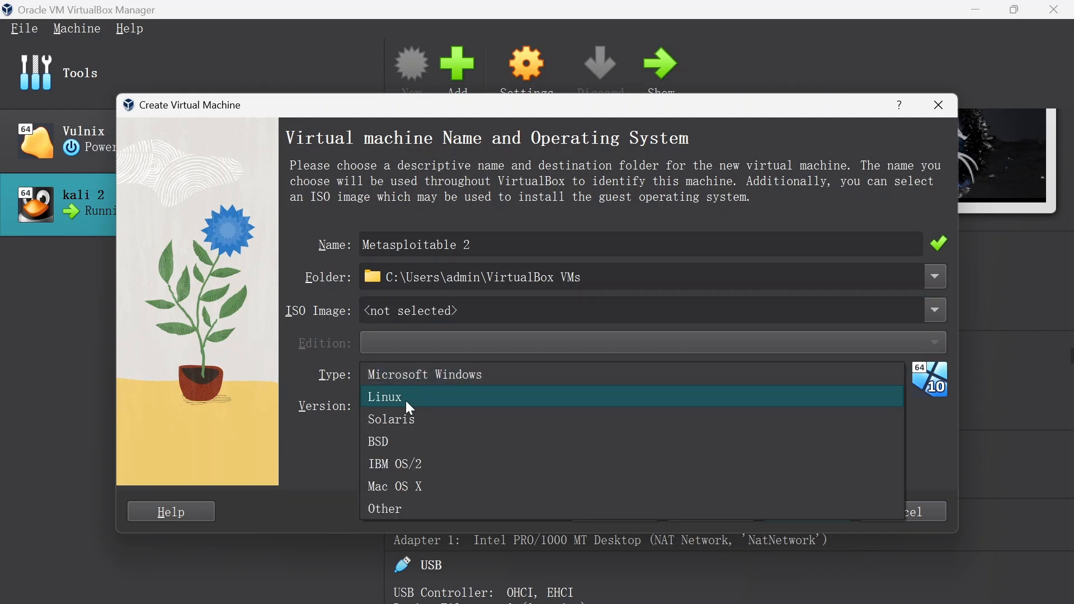
click(399, 401)
click(399, 406)
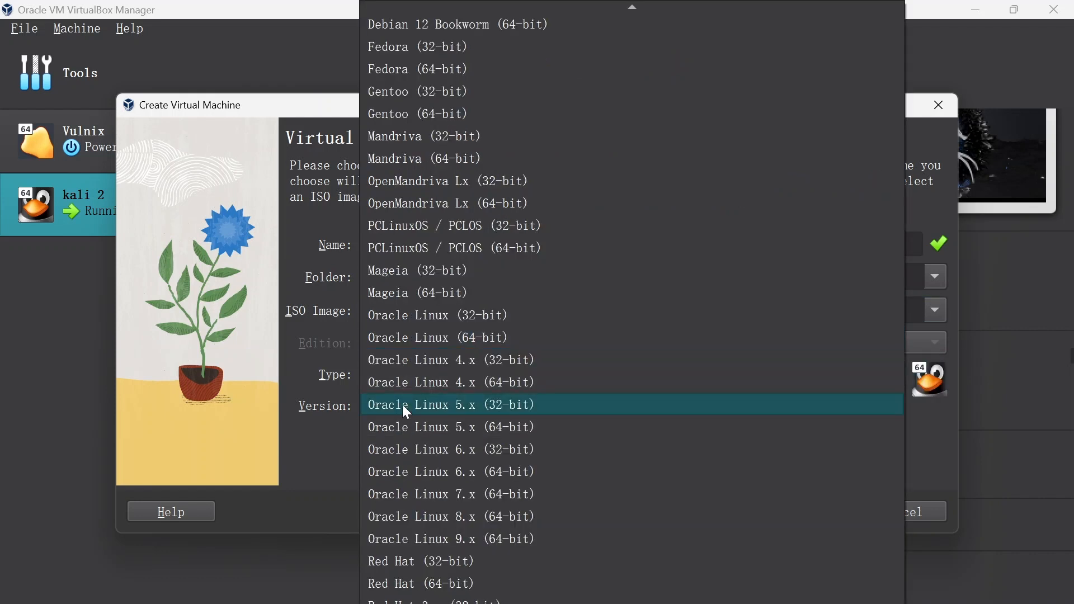
scroll(487, 385, down, 2)
scroll(492, 384, up, 5)
scroll(499, 381, up, 7)
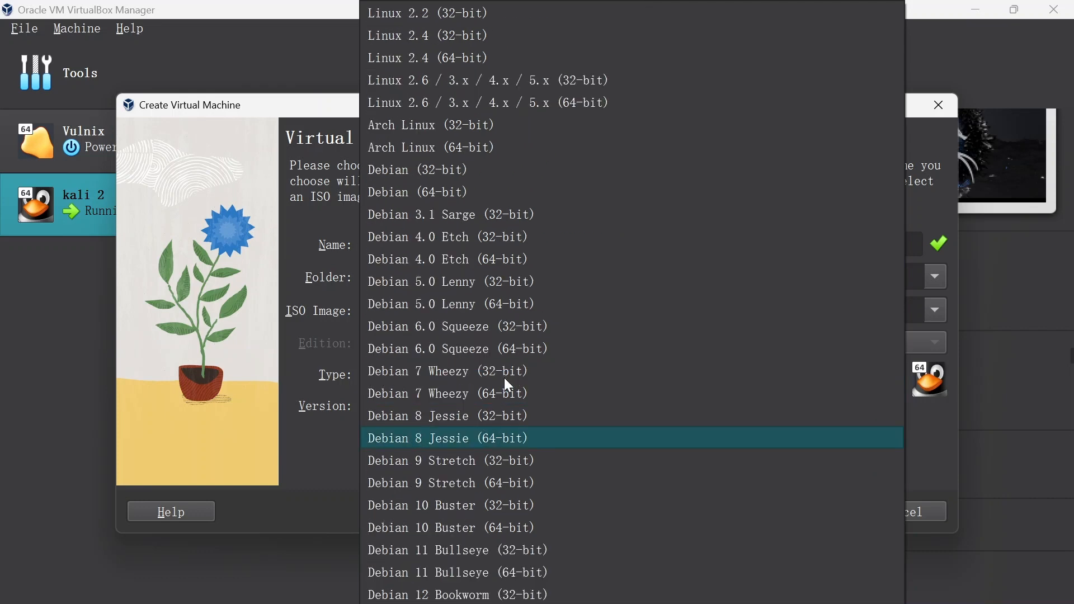
scroll(504, 378, down, 15)
scroll(500, 422, down, 7)
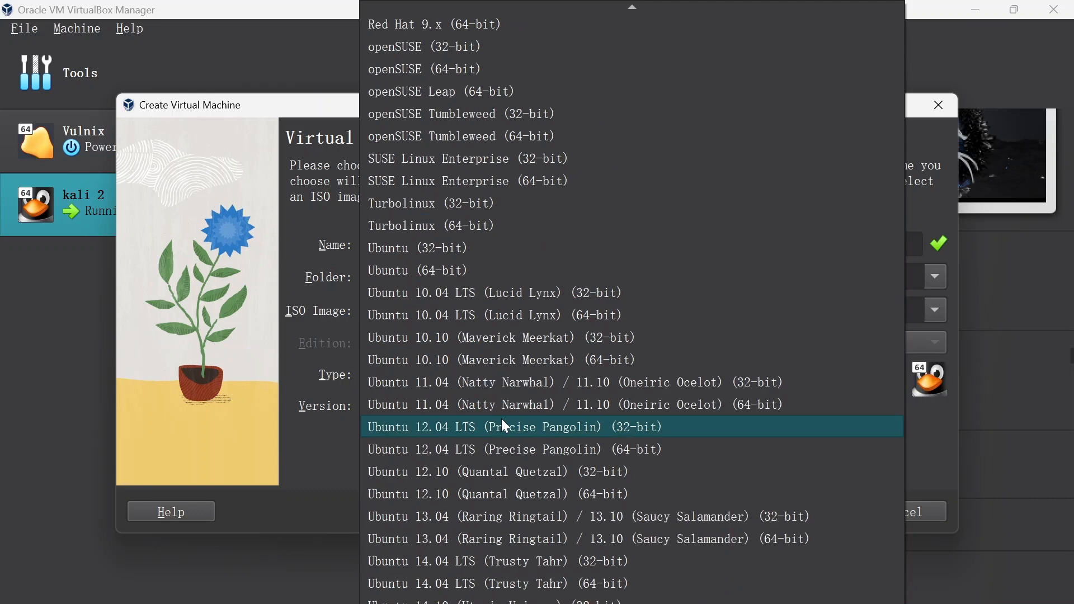
scroll(478, 500, down, 4)
scroll(468, 496, down, 2)
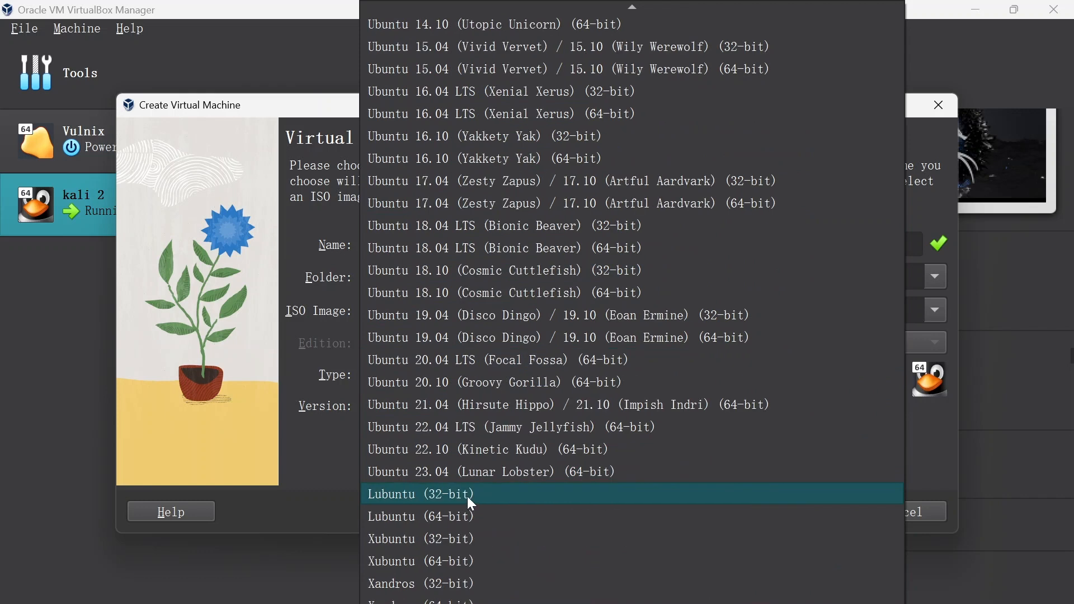
scroll(474, 378, up, 9)
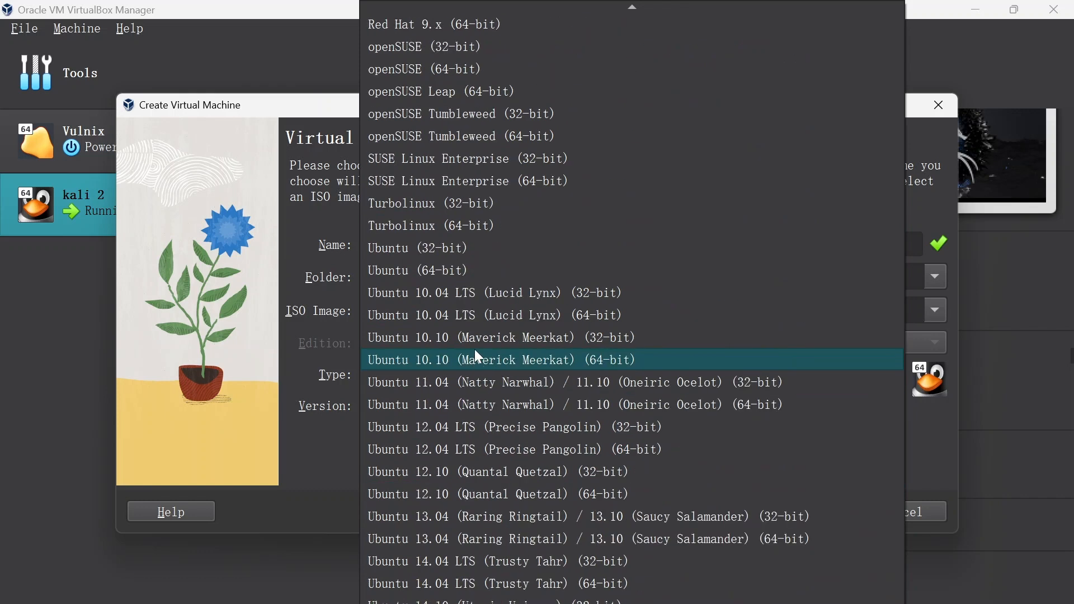
click(442, 270)
click(804, 522)
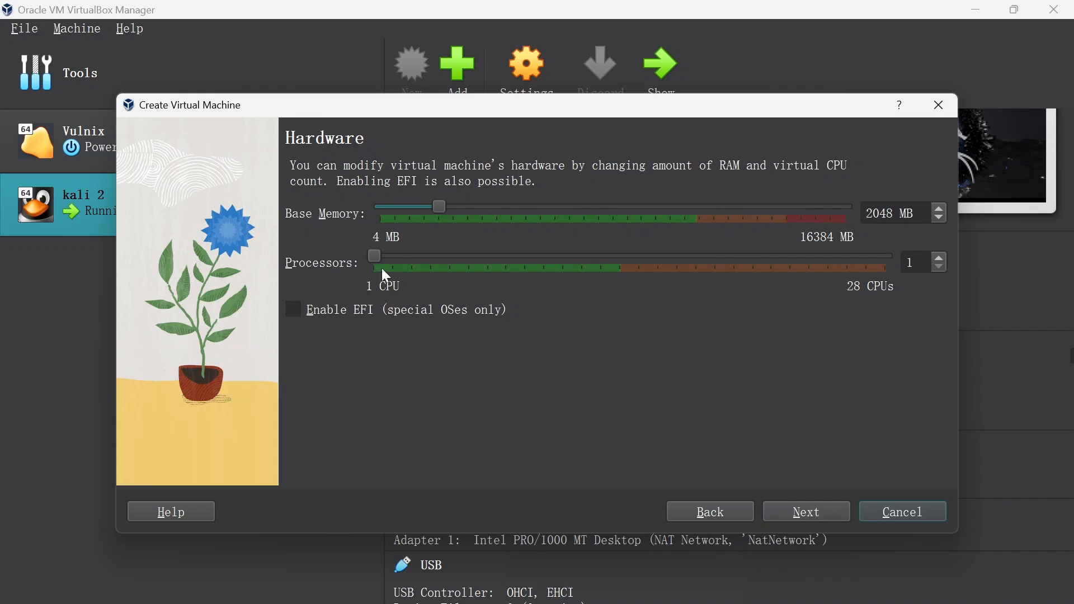
- Keep 2048 MB of base memory and one processor, choose an existing virtual hard disk file, and open the disk selector
click(820, 511)
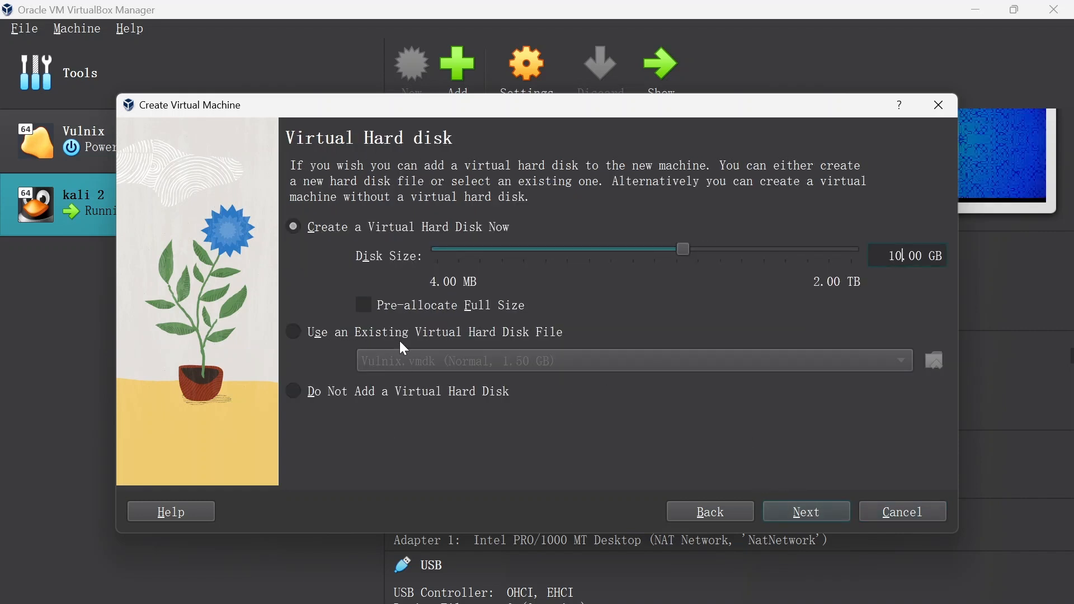
click(309, 343)
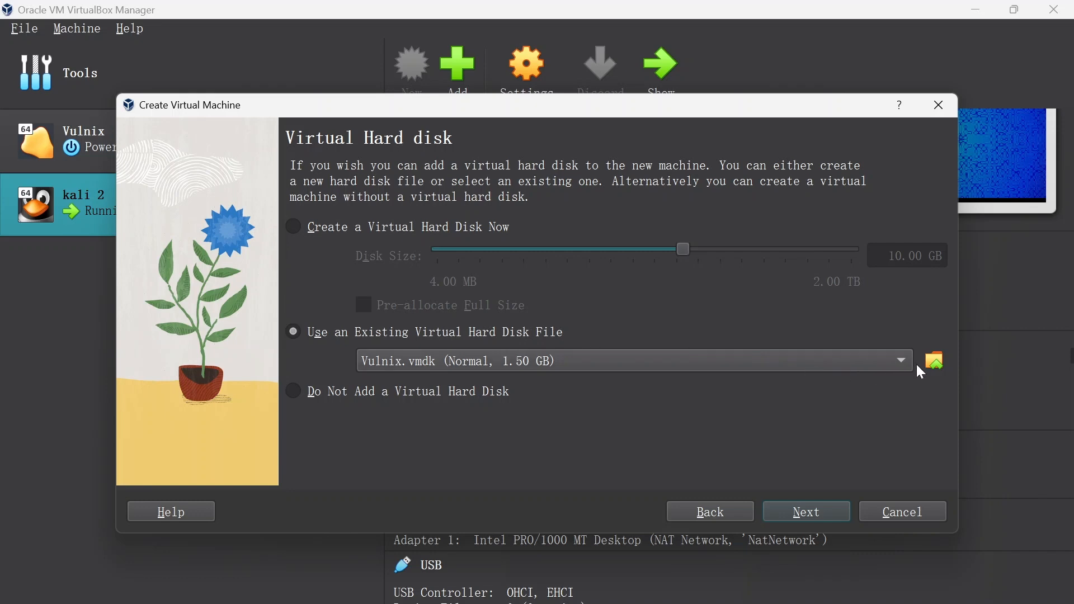
click(933, 360)
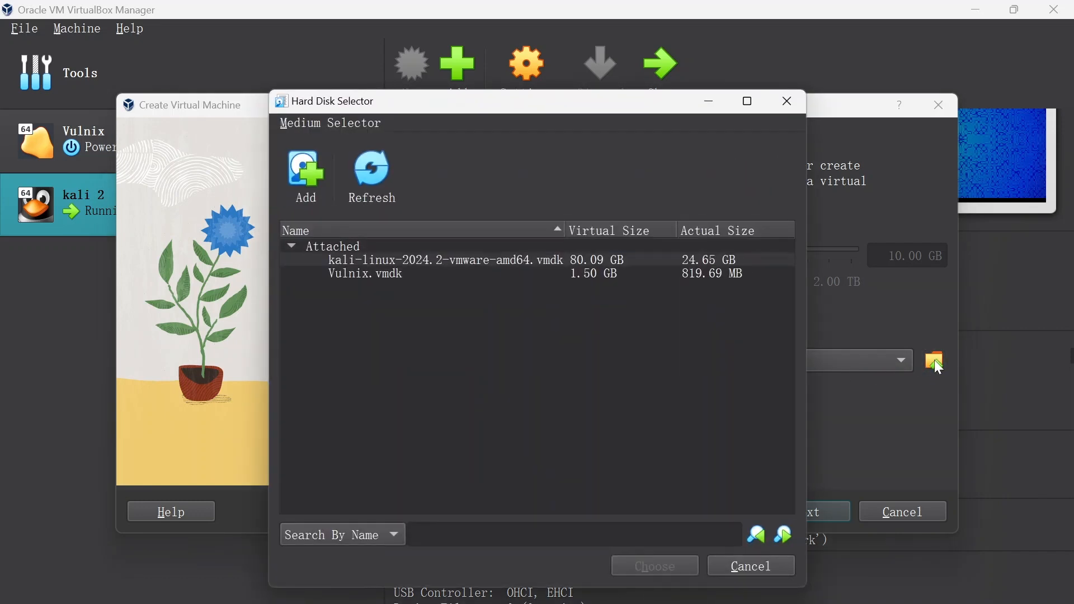
- Add Metasploitable.vmdk to the hard disk list from the extracted metasploitable-linux-2.0.0 folder inside New folder on the Desktop
click(301, 189)
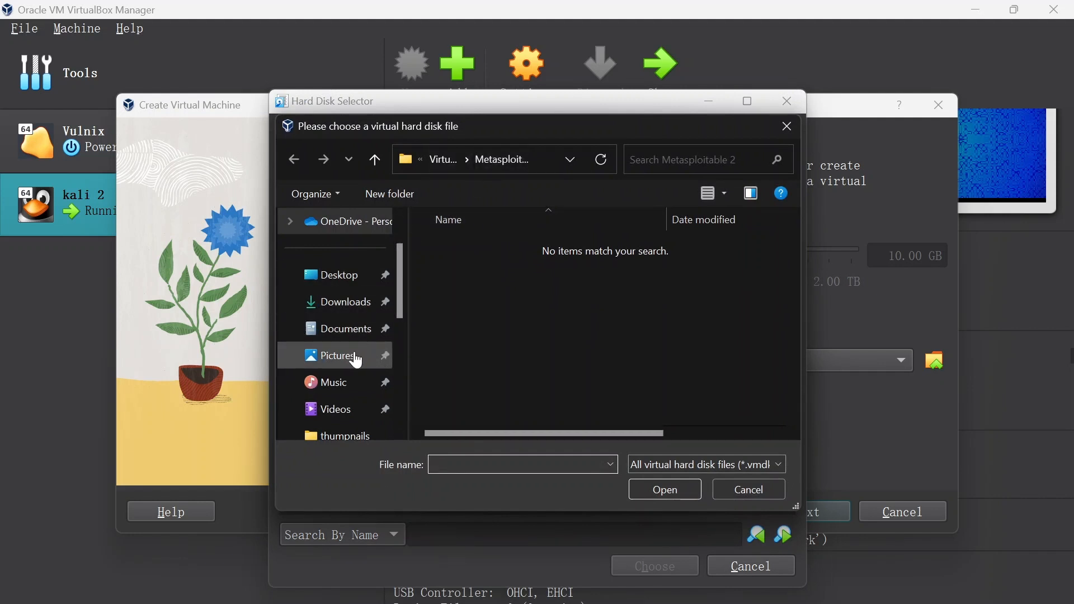
scroll(356, 364, down, 1)
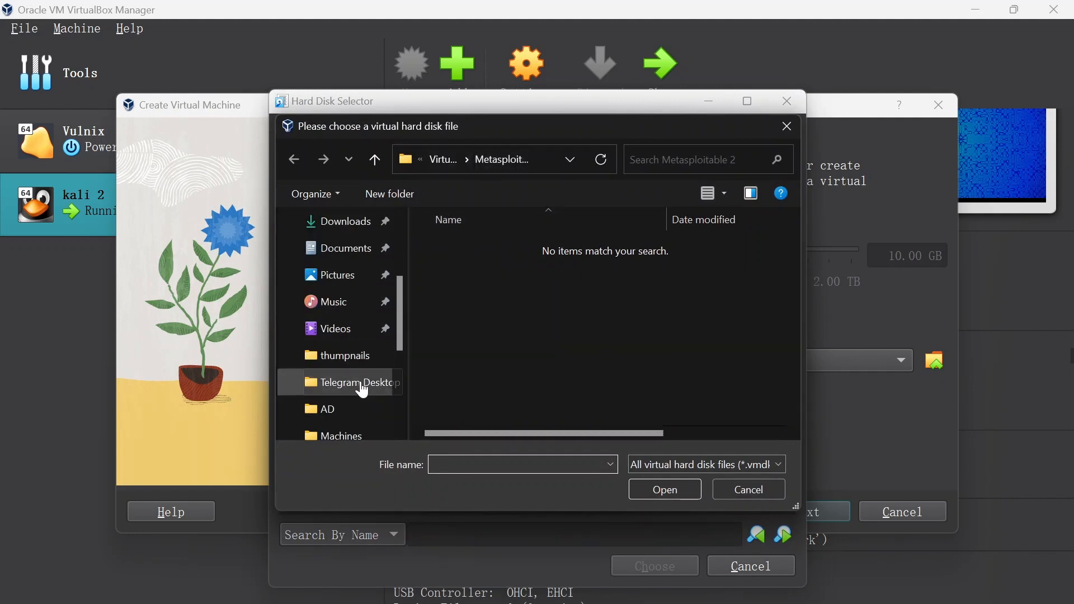
scroll(335, 325, up, 2)
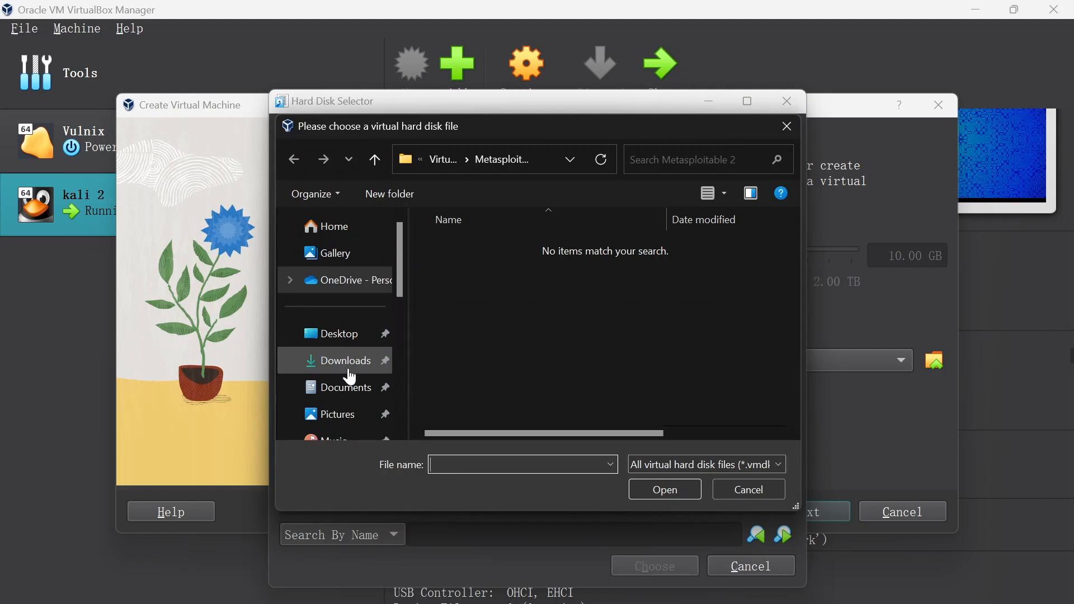
click(347, 339)
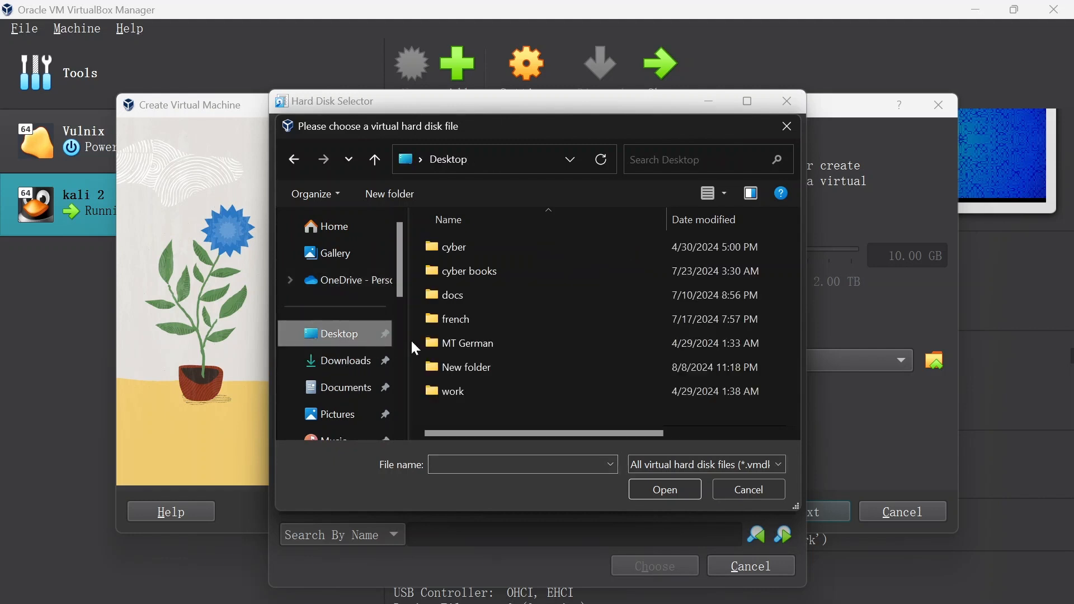
double_click(468, 369)
double_click(468, 247)
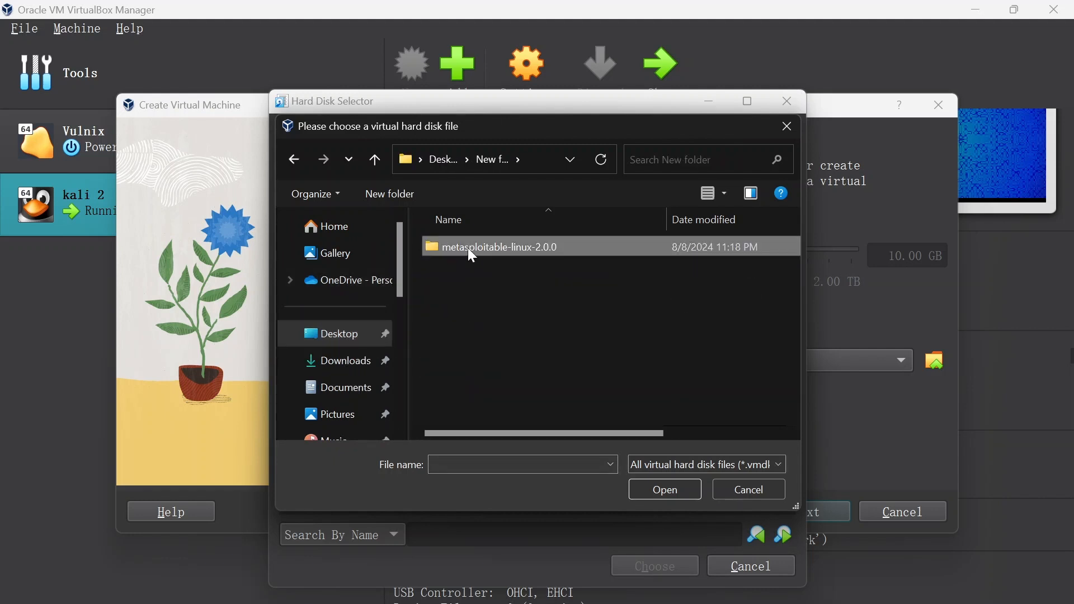
double_click(474, 244)
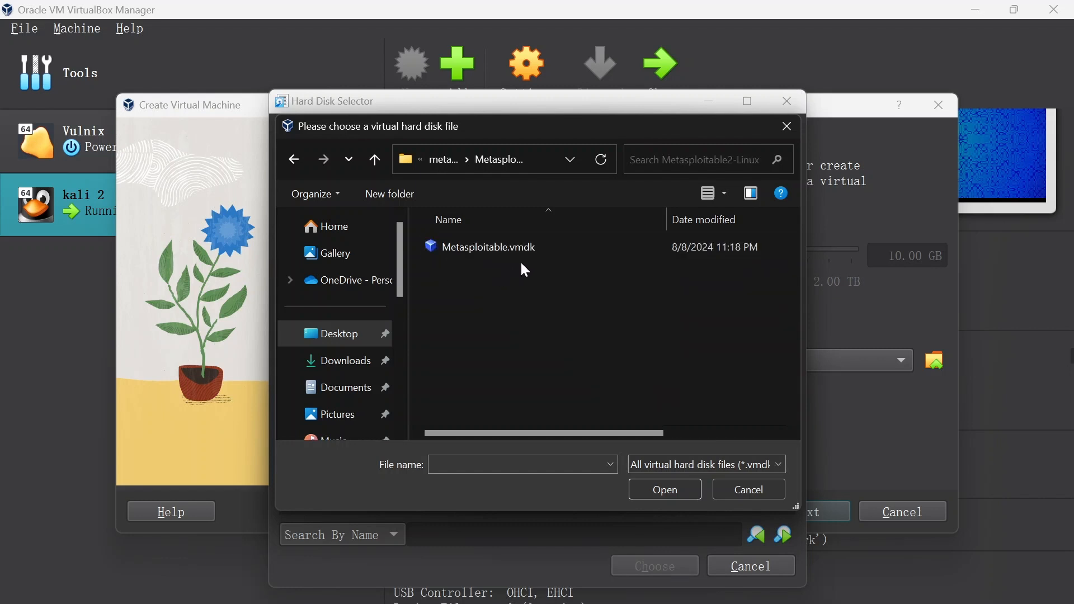
double_click(491, 247)
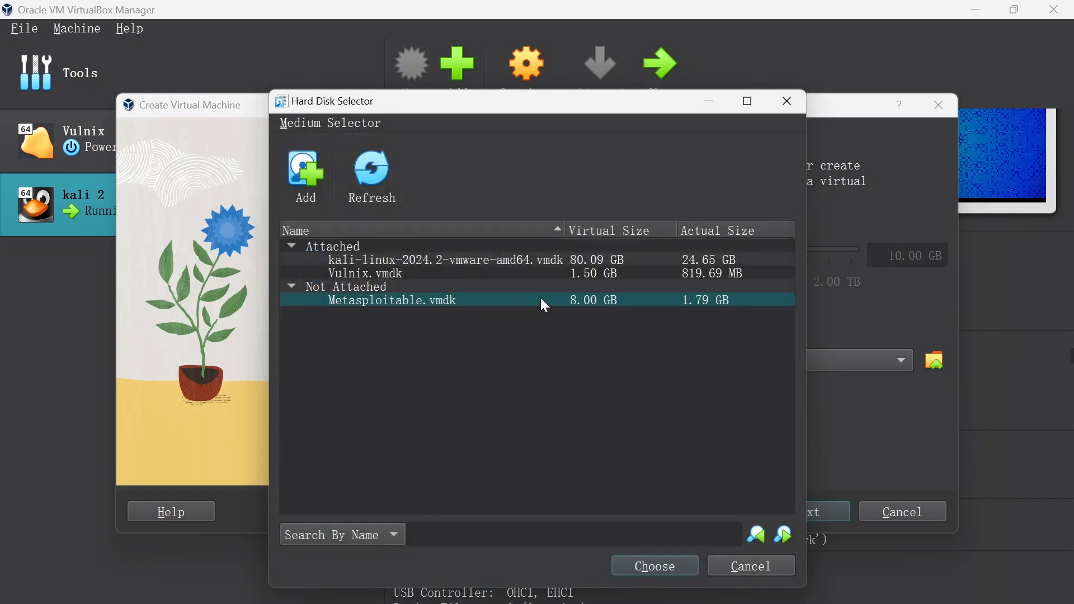
- Attach Metasploitable.vmdk as the existing hard disk and finish creating the virtual machine
click(674, 569)
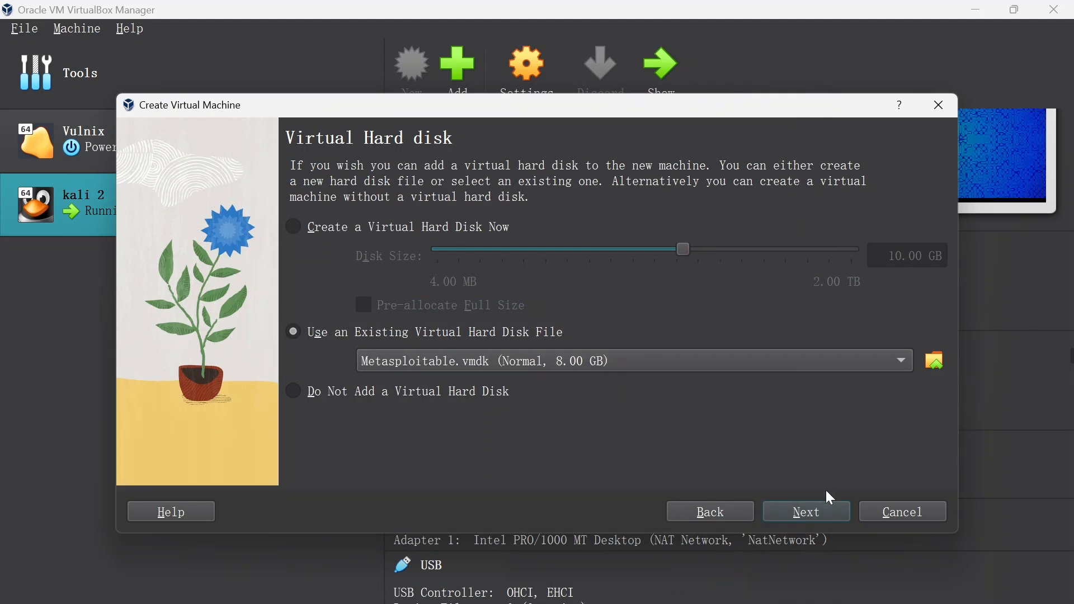
click(805, 518)
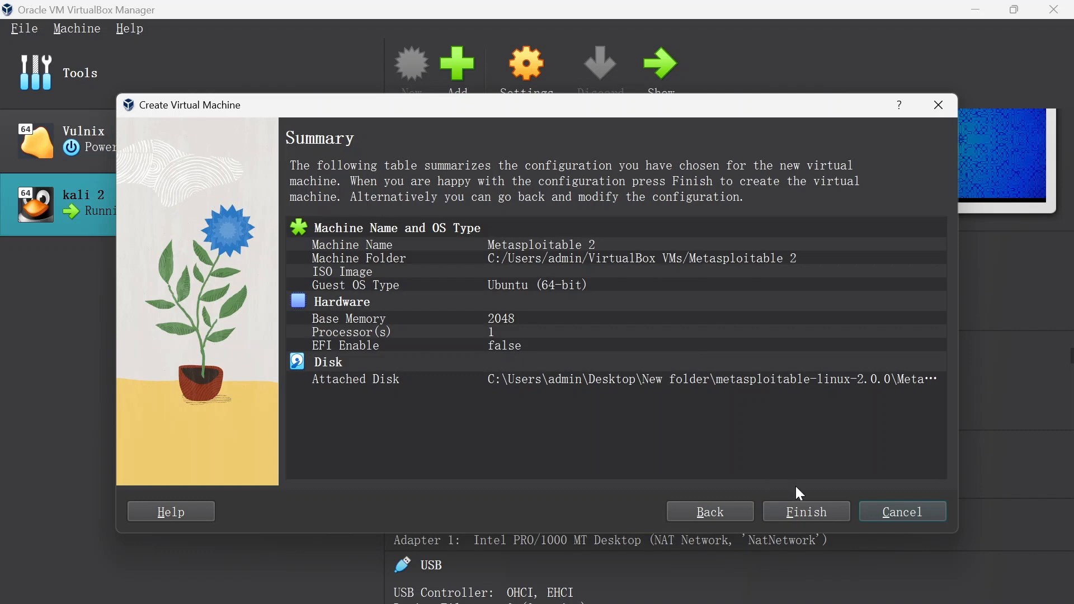
click(811, 513)
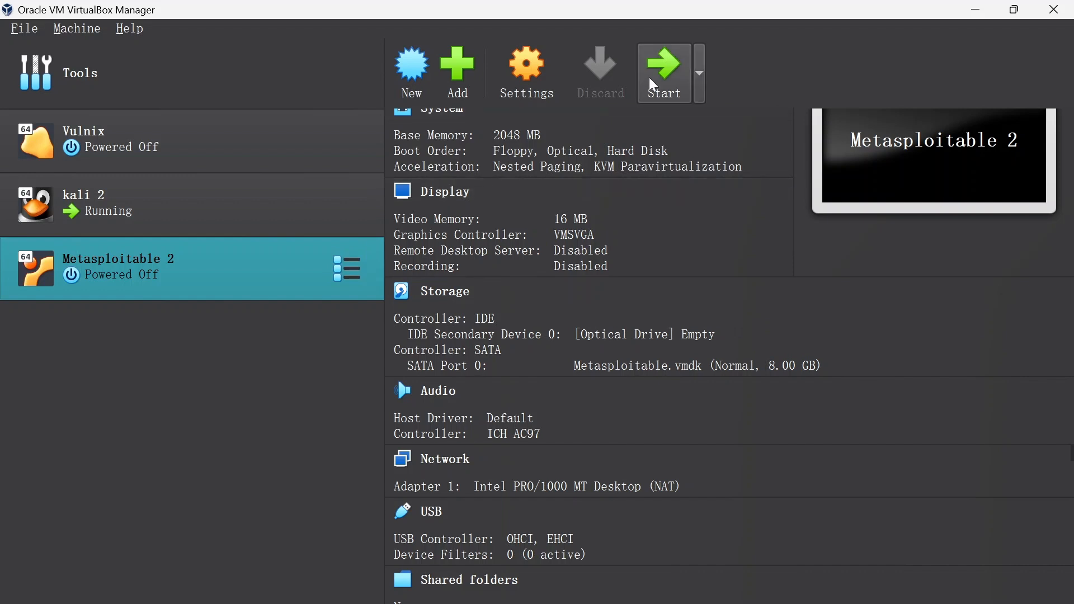
- Attach network adapter 1 of the Metasploitable 2 virtual machine to the NAT Network named NatNetwork
click(517, 74)
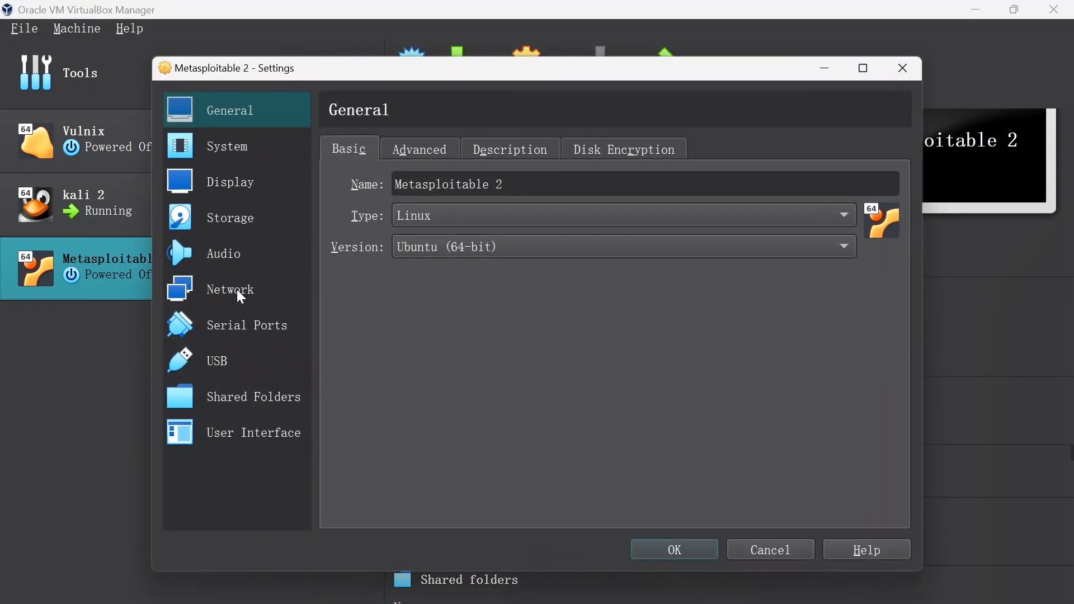
click(232, 162)
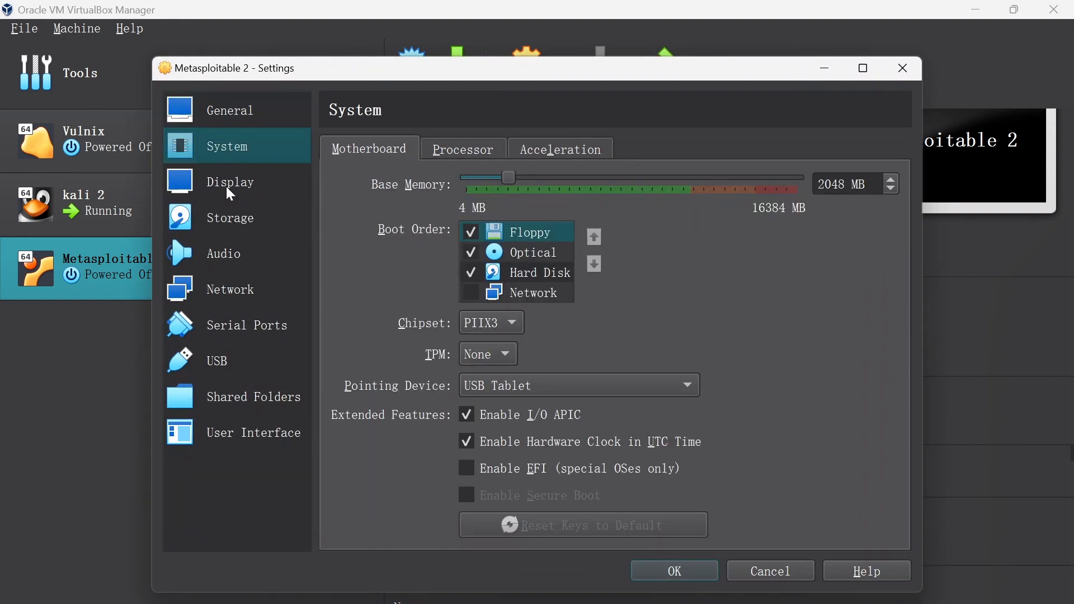
click(227, 188)
click(239, 220)
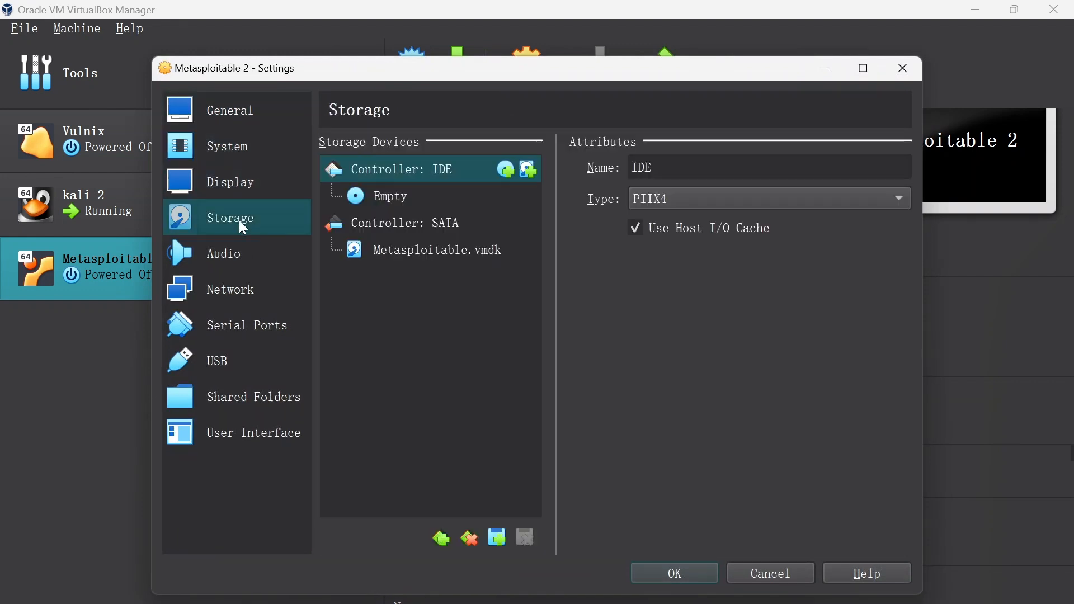
click(233, 256)
click(240, 291)
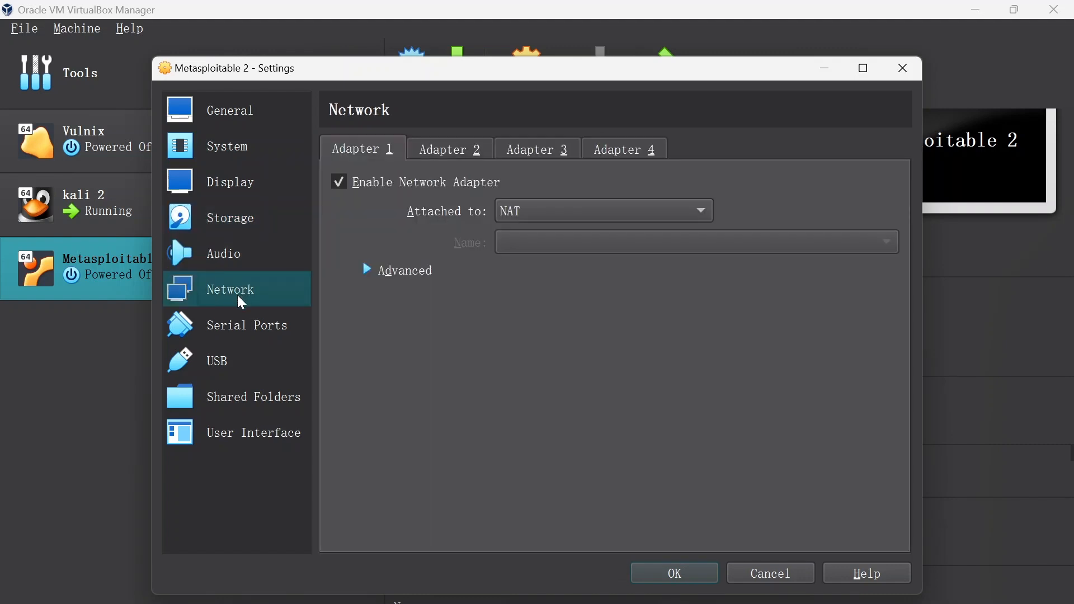
click(604, 211)
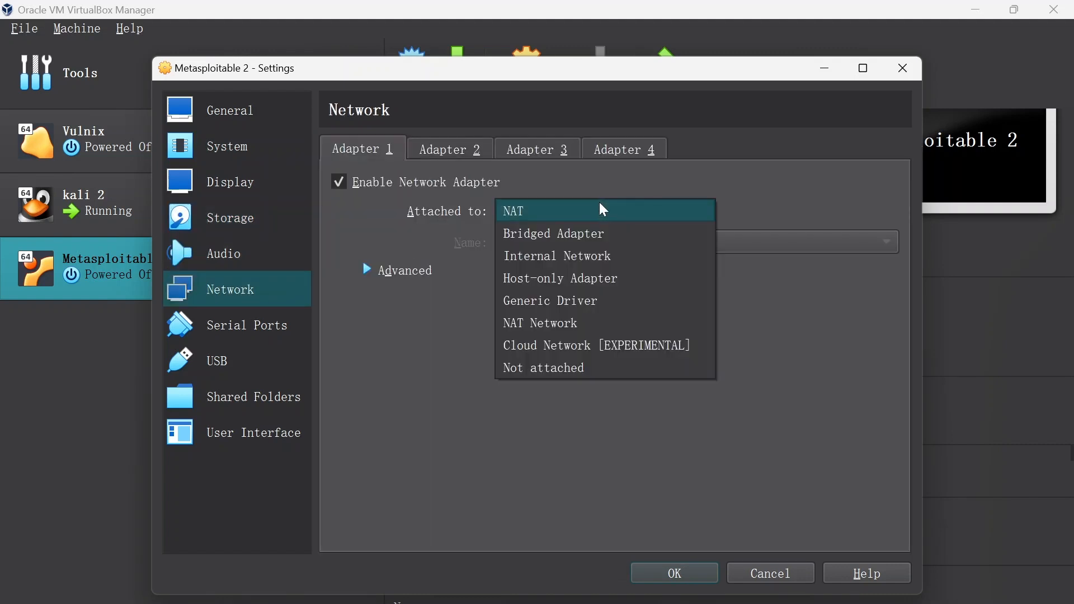
click(571, 322)
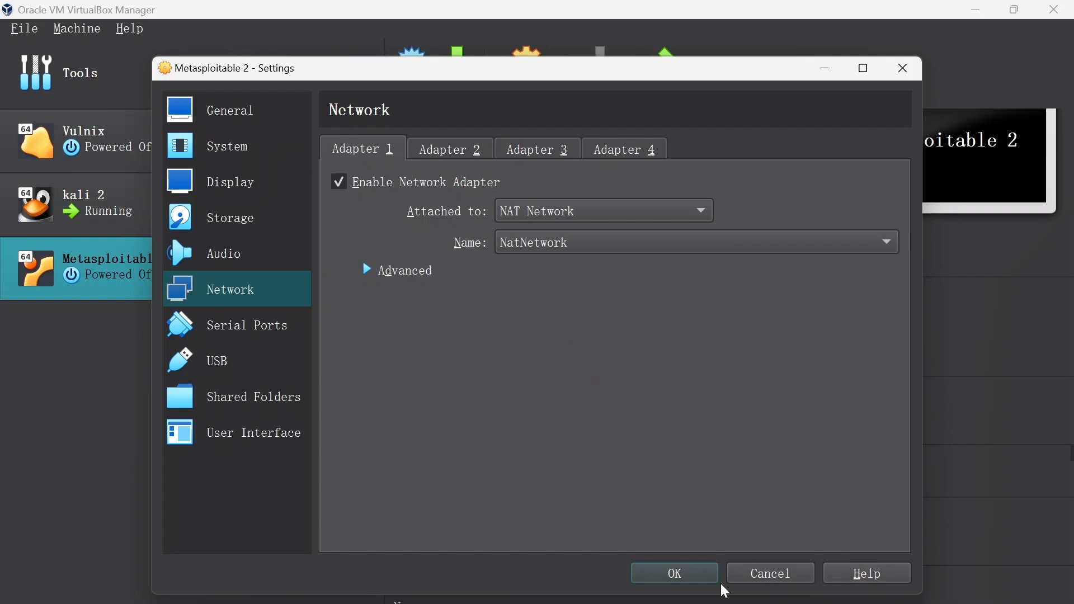
click(679, 573)
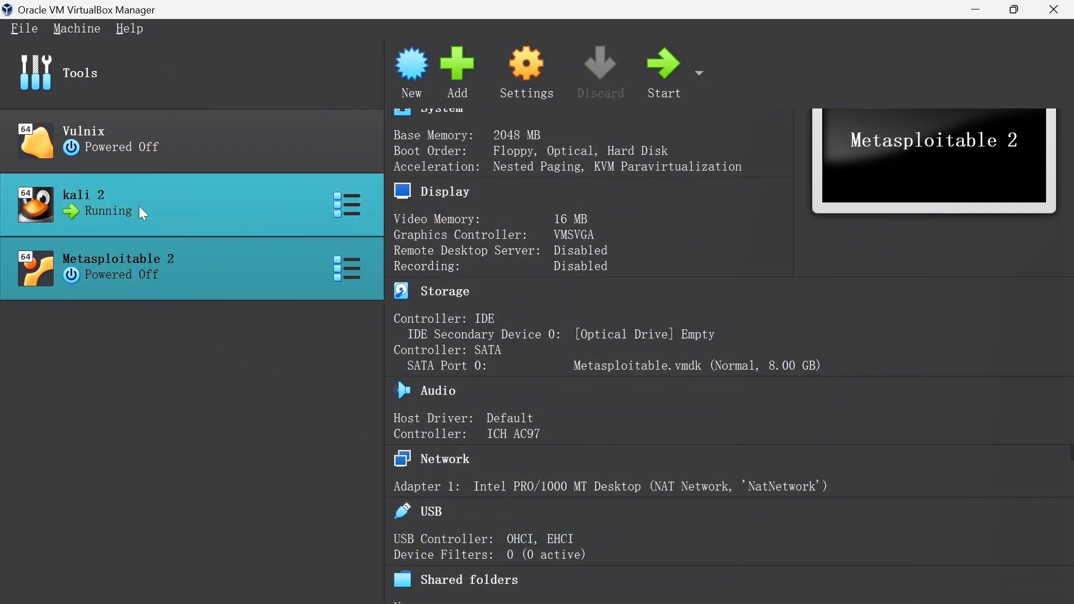
- Check which network adapter 1 of the kali 2 virtual machine is attached to
click(166, 195)
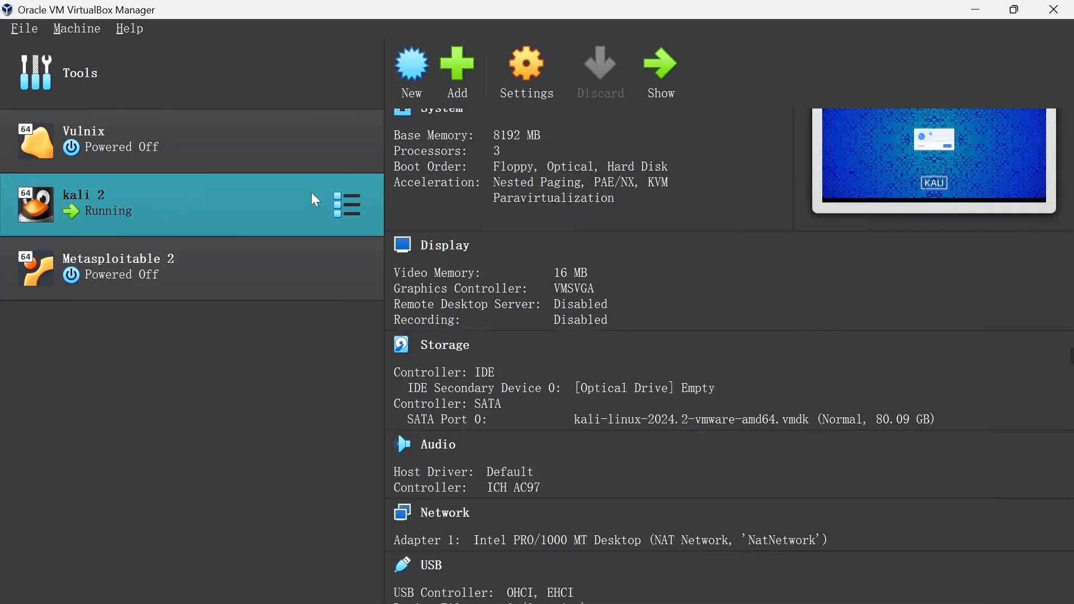
click(536, 105)
click(231, 291)
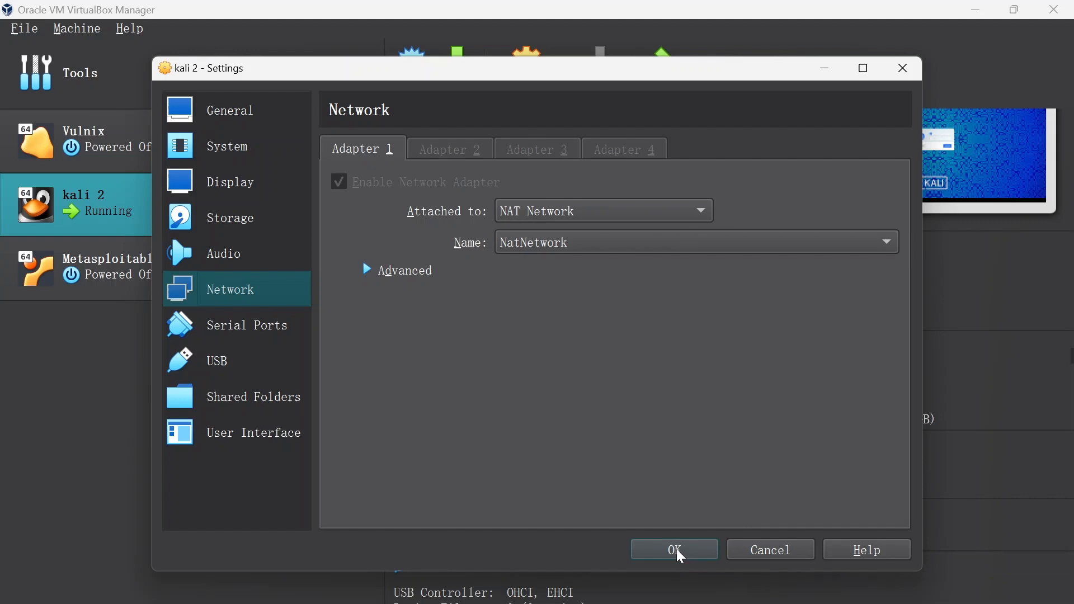
click(676, 549)
- Start the Metasploitable 2 virtual machine, bring its console window forward, and dismiss all its notifications
click(224, 275)
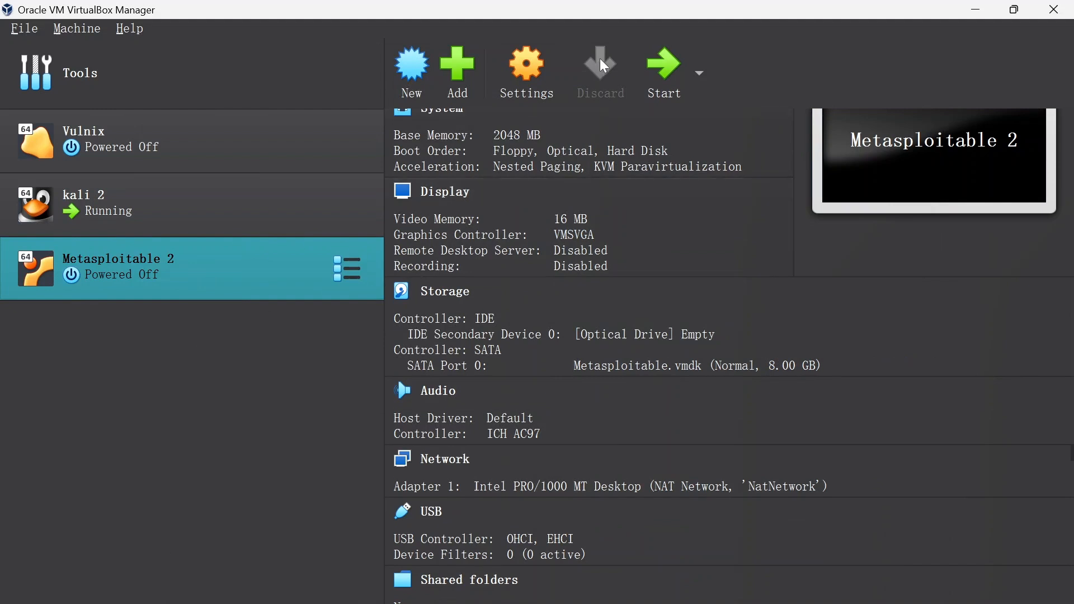
click(667, 66)
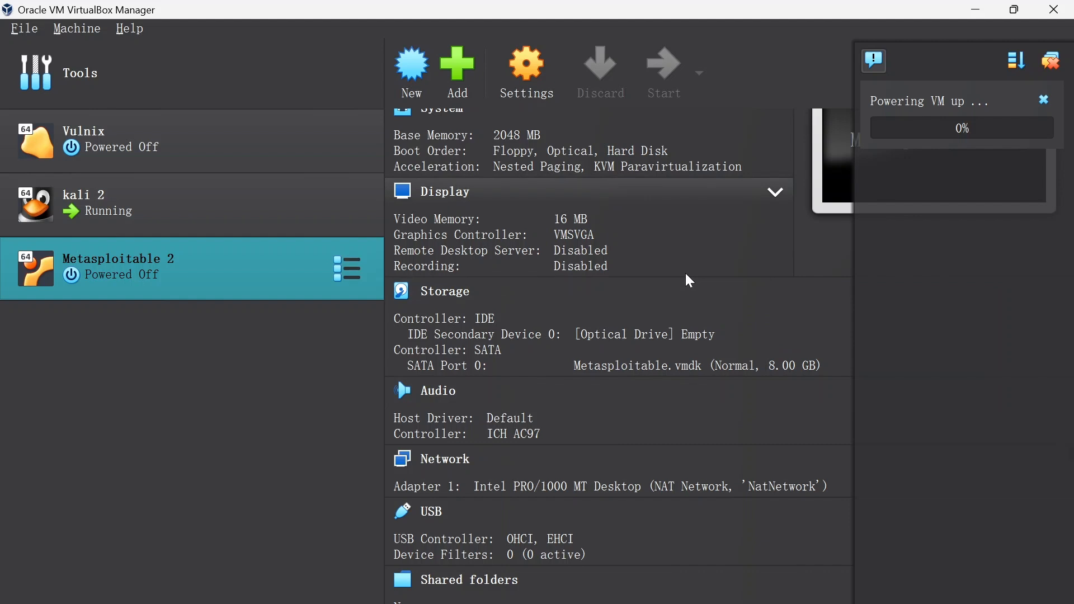
mouse_move(359, 602)
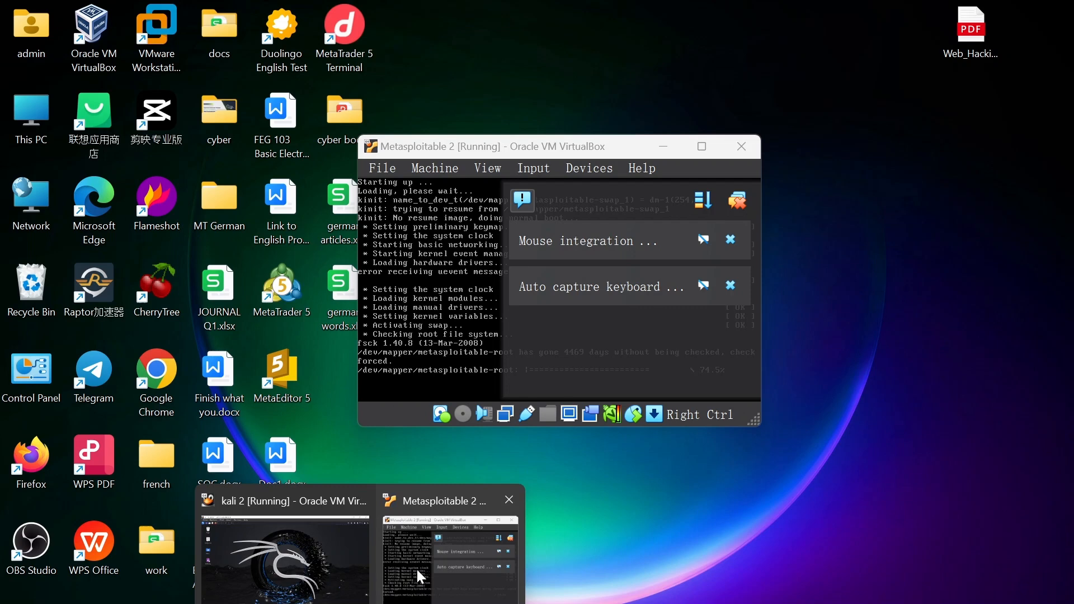
click(415, 567)
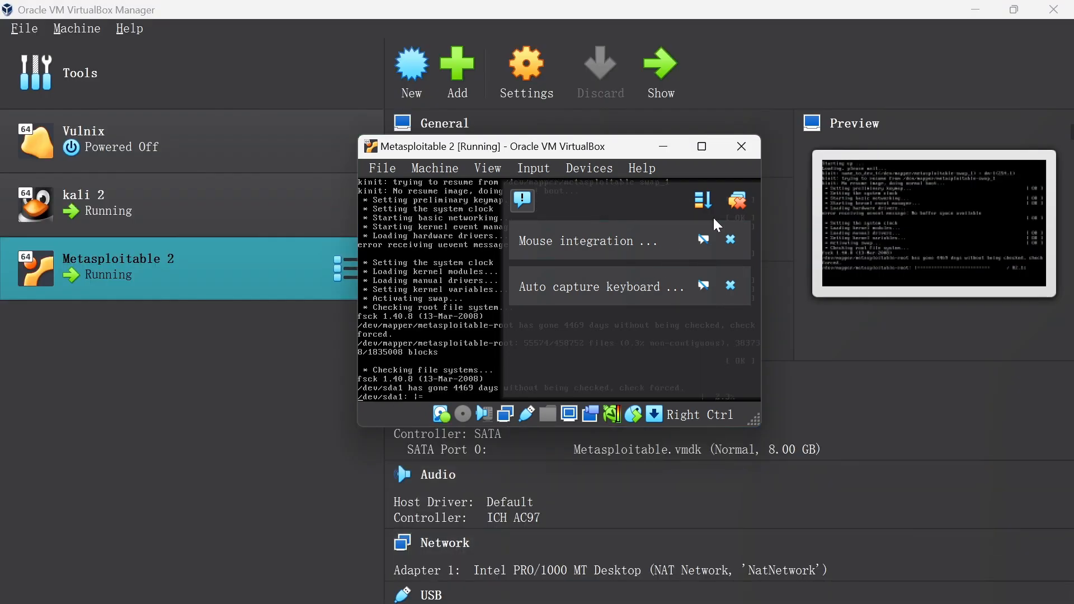
click(743, 200)
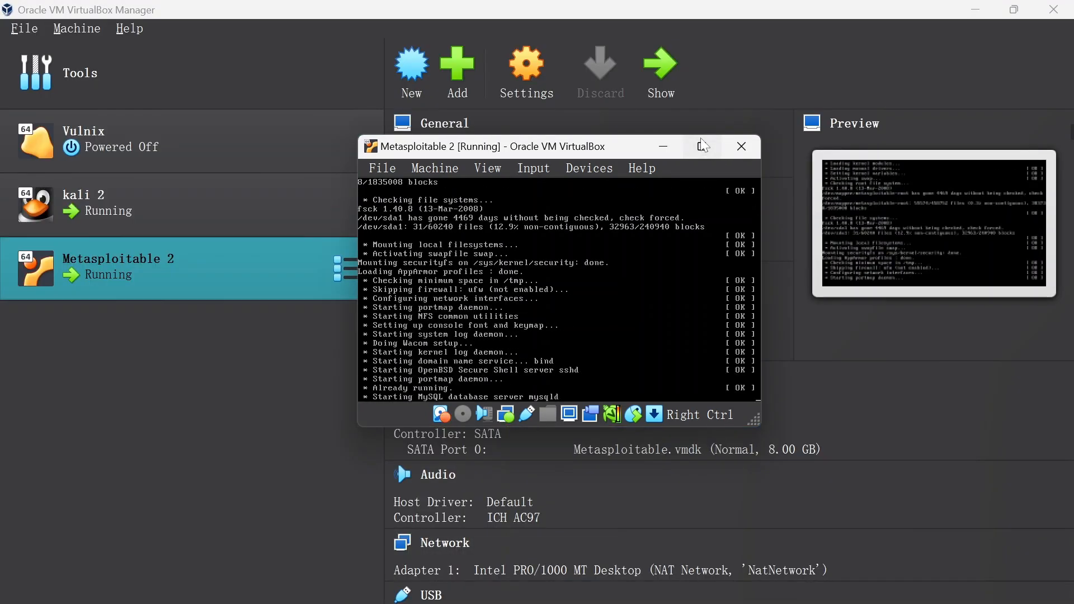
- Maximize the Metasploitable 2 window and log in at the console as msfadmin with the account password
click(703, 146)
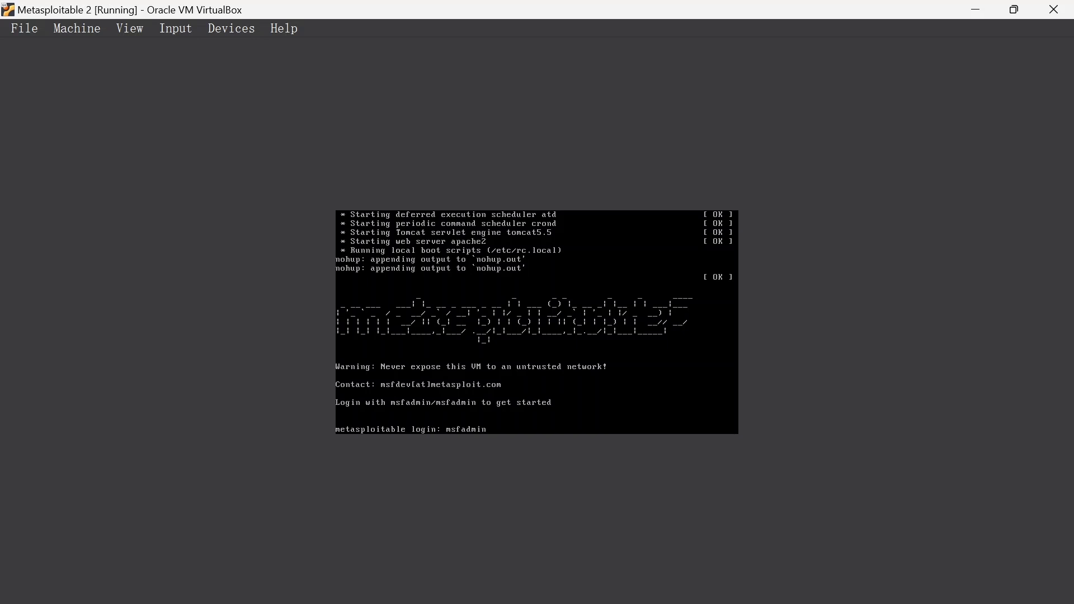
key(Return)
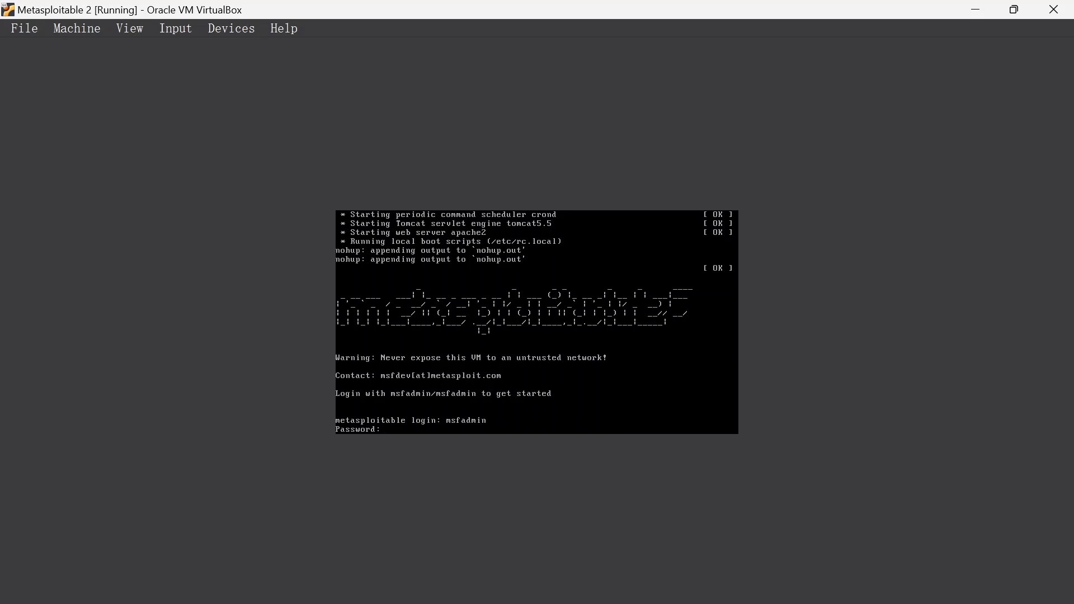
key(Return)
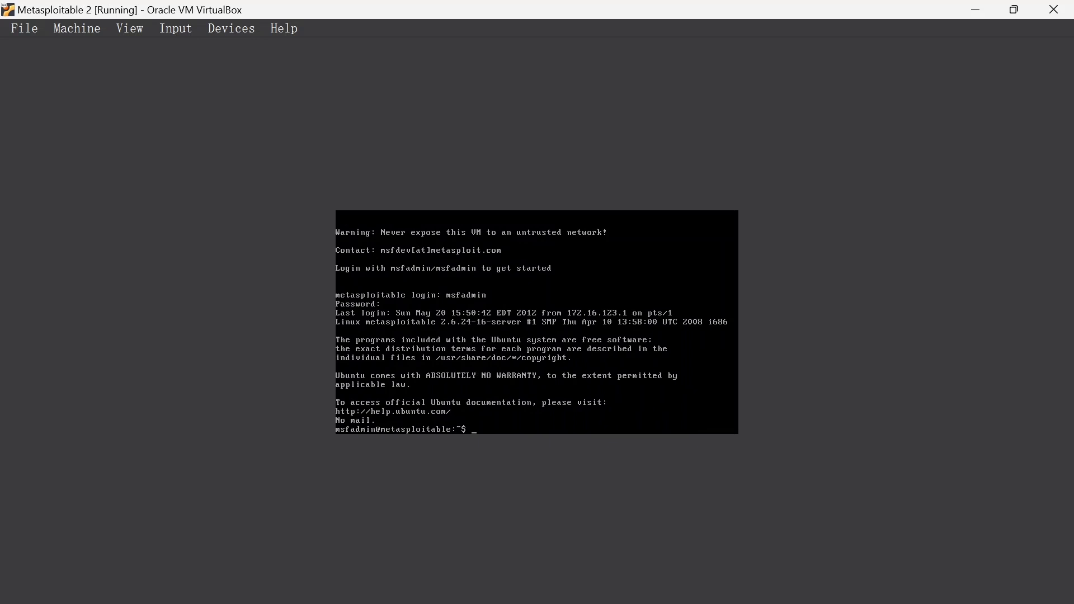
- Run id and ifconfig in the Metasploitable console to check the user identity and network addresses
key(Return)
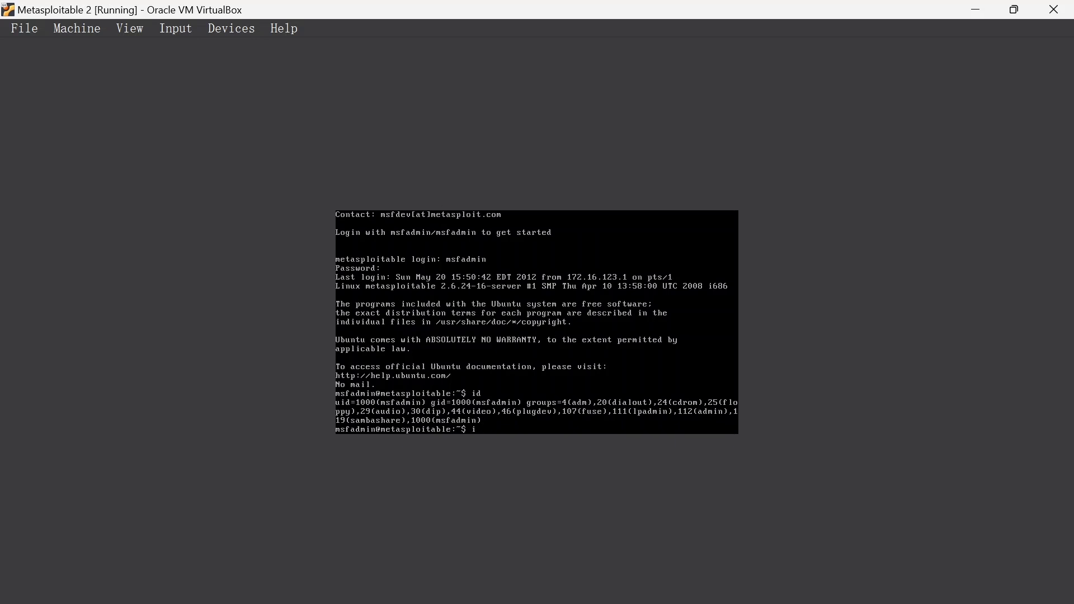
text(ifconfig)
key(Return)
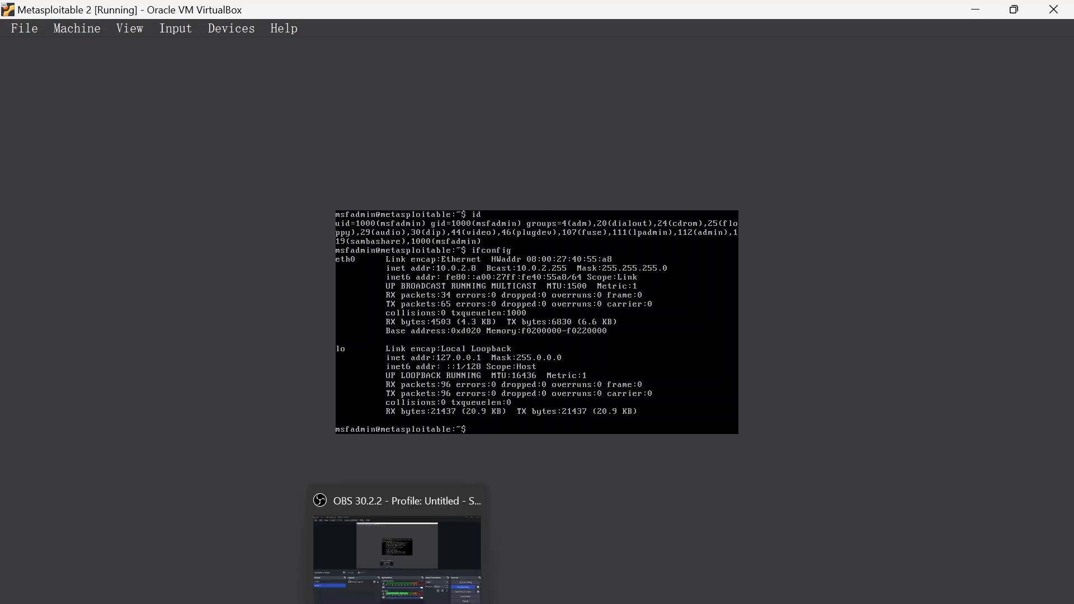
- Switch to the running kali 2 virtual machine and unlock its desktop session with the account password
mouse_move(323, 603)
mouse_move(358, 603)
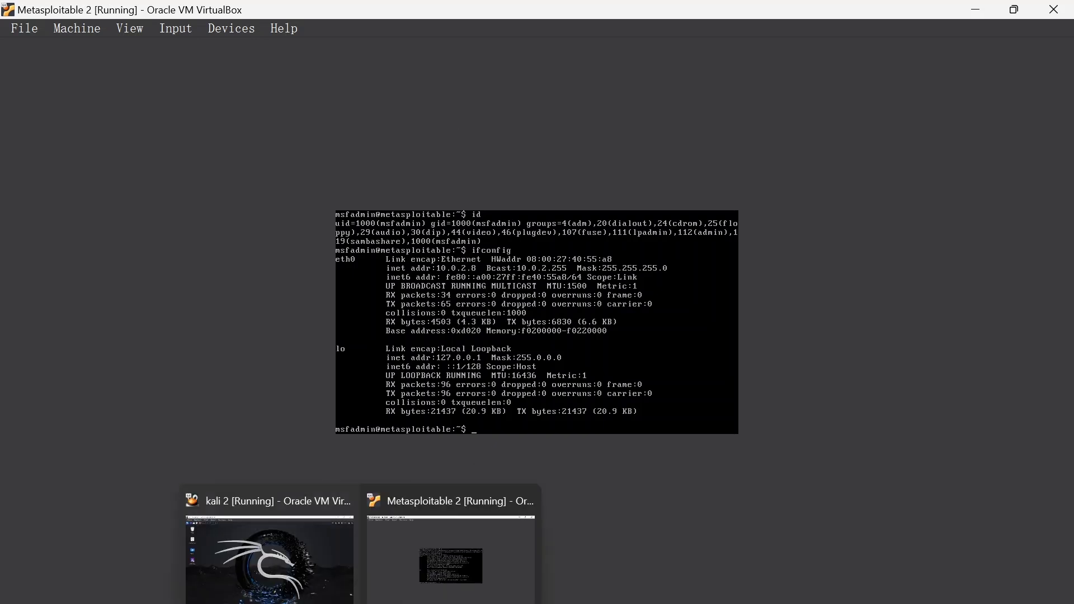
click(302, 563)
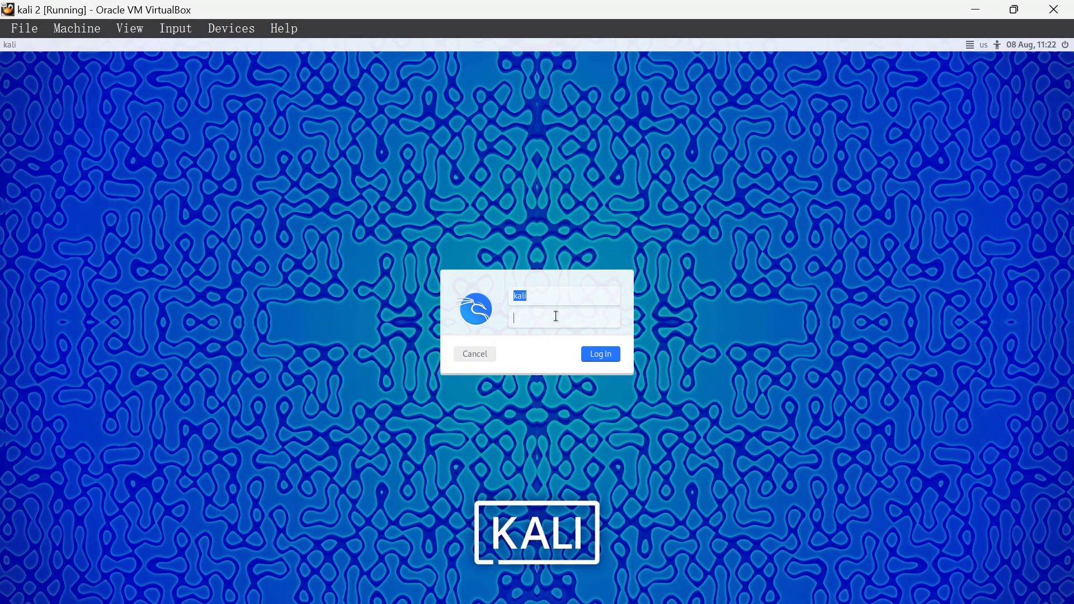
text(kali)
key(Return)
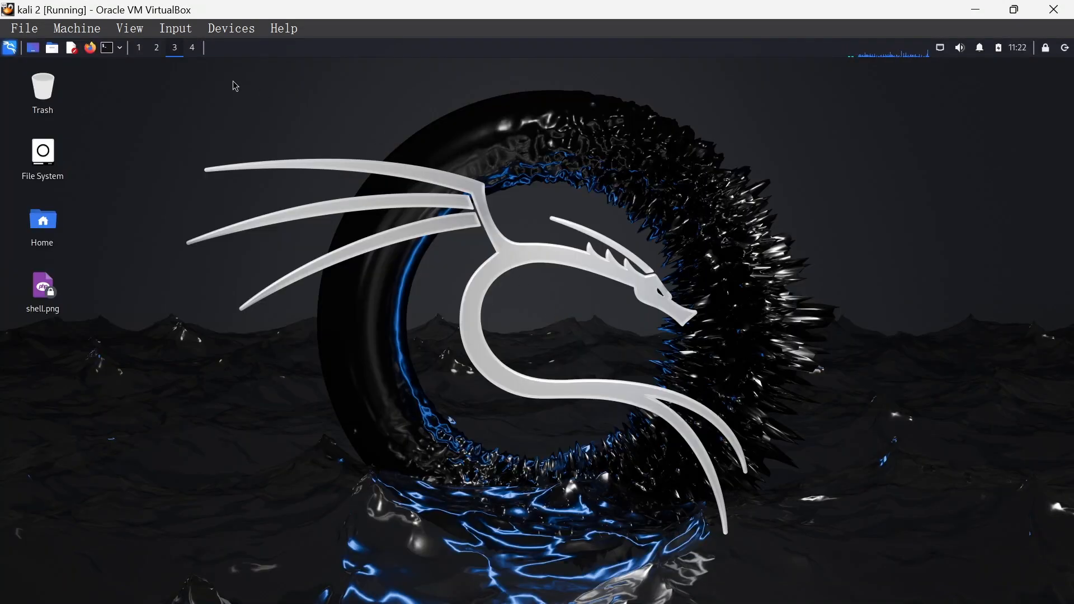
- Open a root terminal emulator in Kali and authenticate with the account password
click(119, 49)
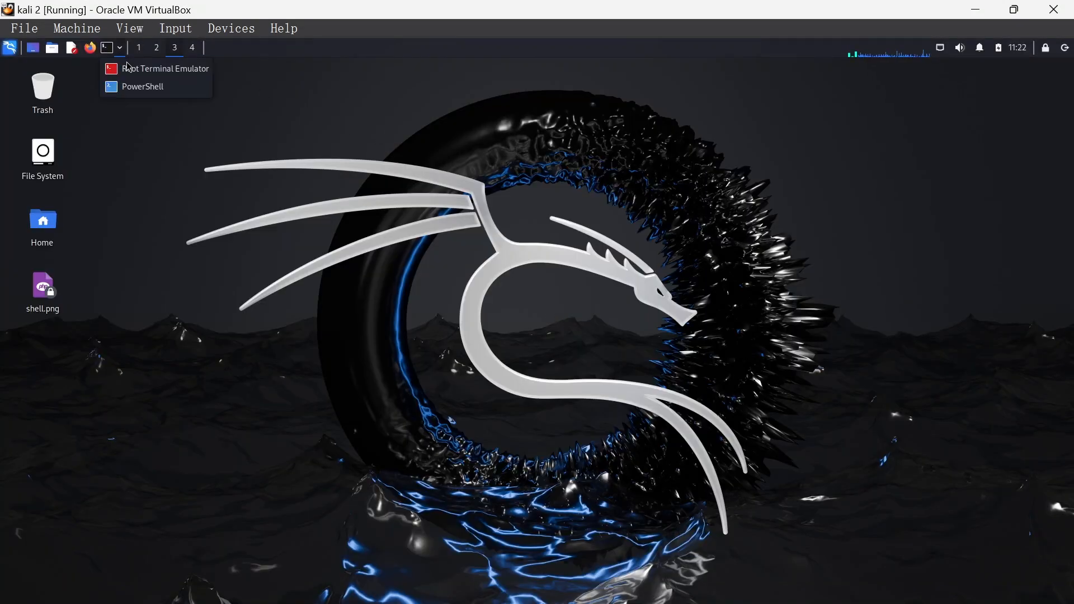
click(137, 66)
text(k)
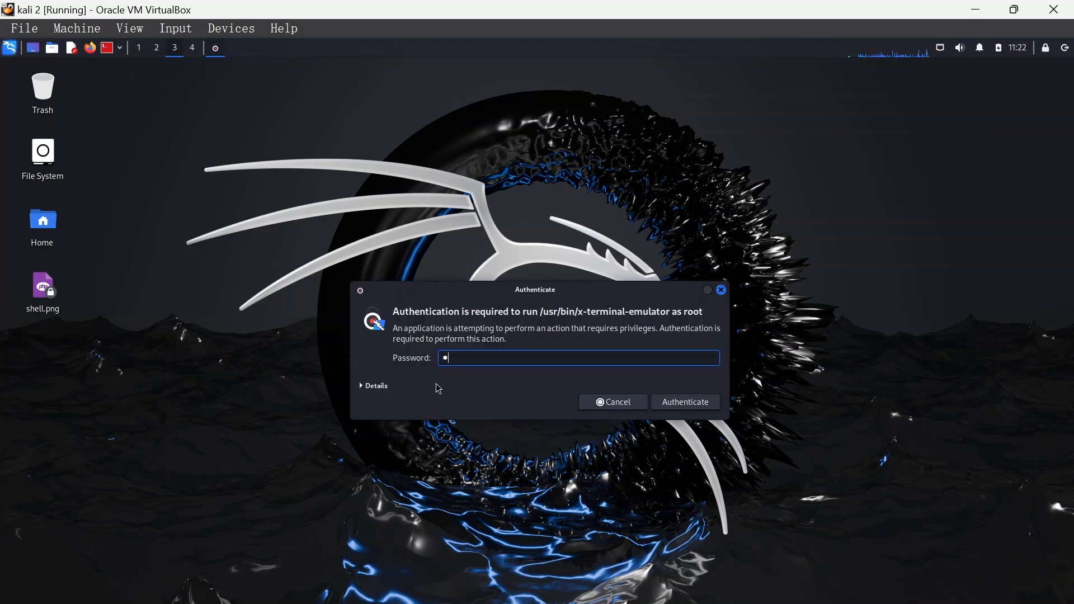
text(ali)
key(Return)
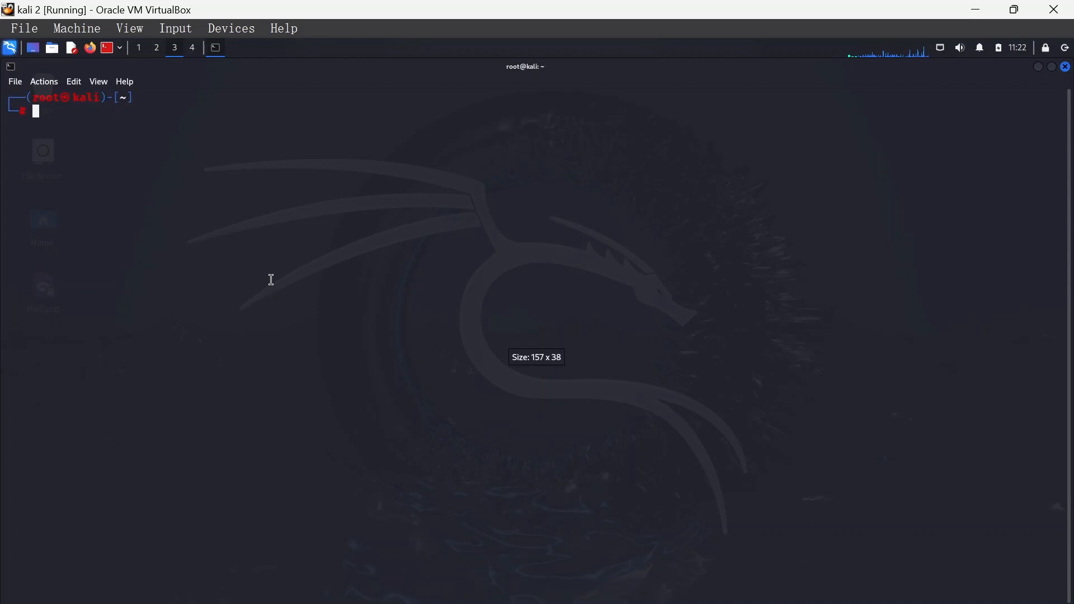
- Scan the local network with arp-scan -l and select the 10.0.2.8 host address in the output
text(ar)
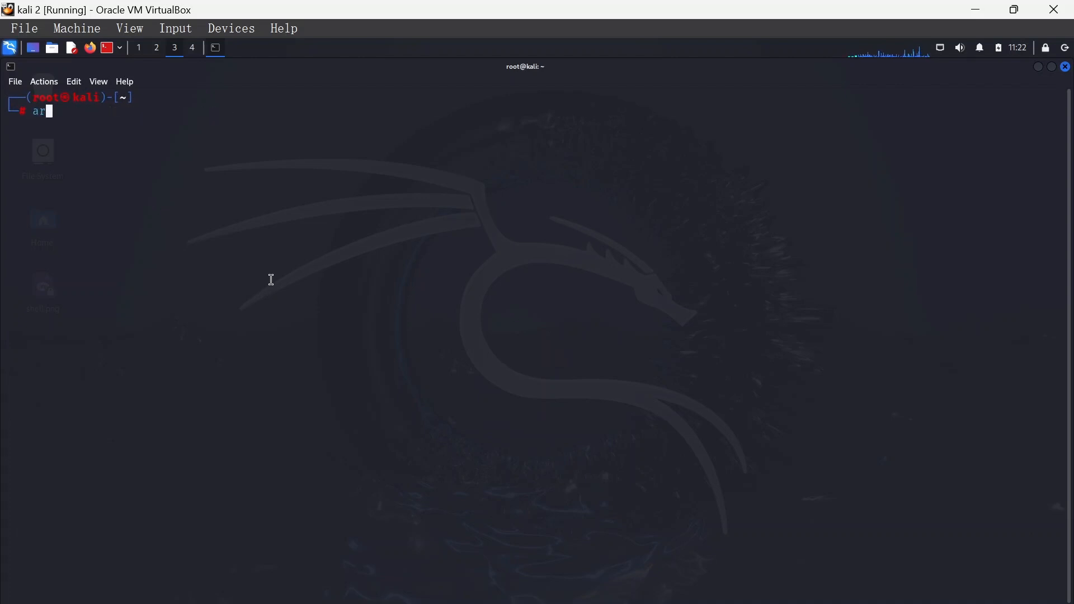
text(p-sa)
key(BackSpace)
text(can -l)
key(Return)
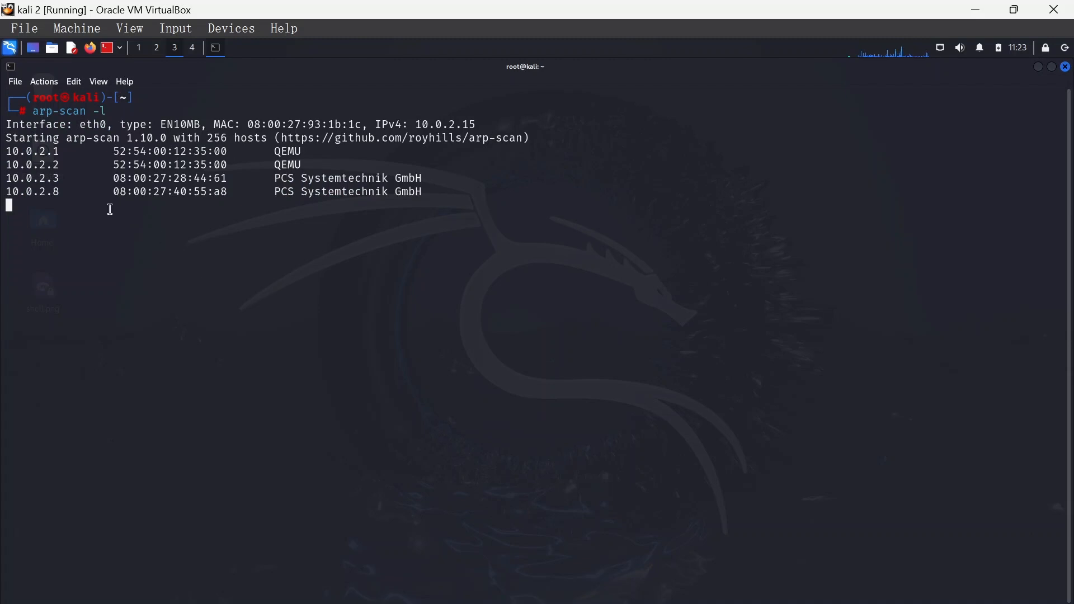
double_click(25, 195)
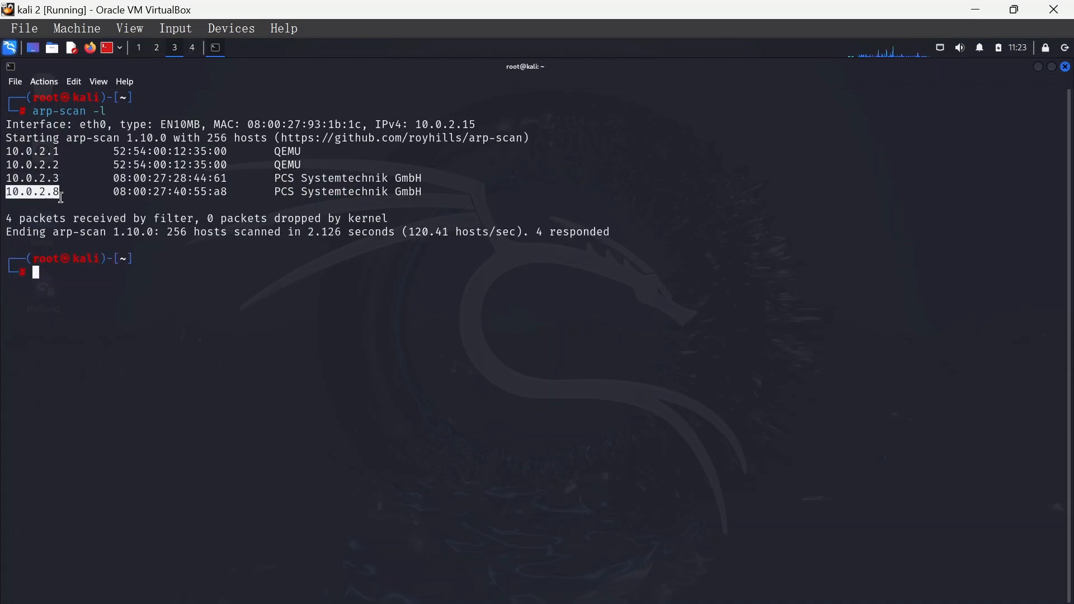
- Ping 10.0.2.8 from the root terminal to test connectivity, stopping it after a few replies
click(51, 283)
text(pin)
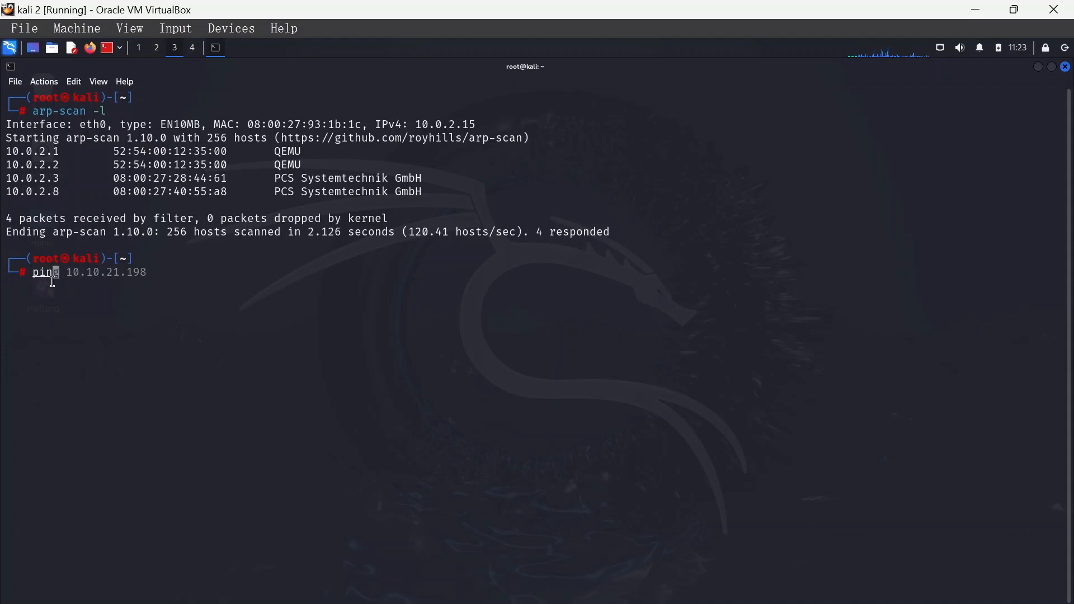
text(g 10.0.2.8)
key(Return)
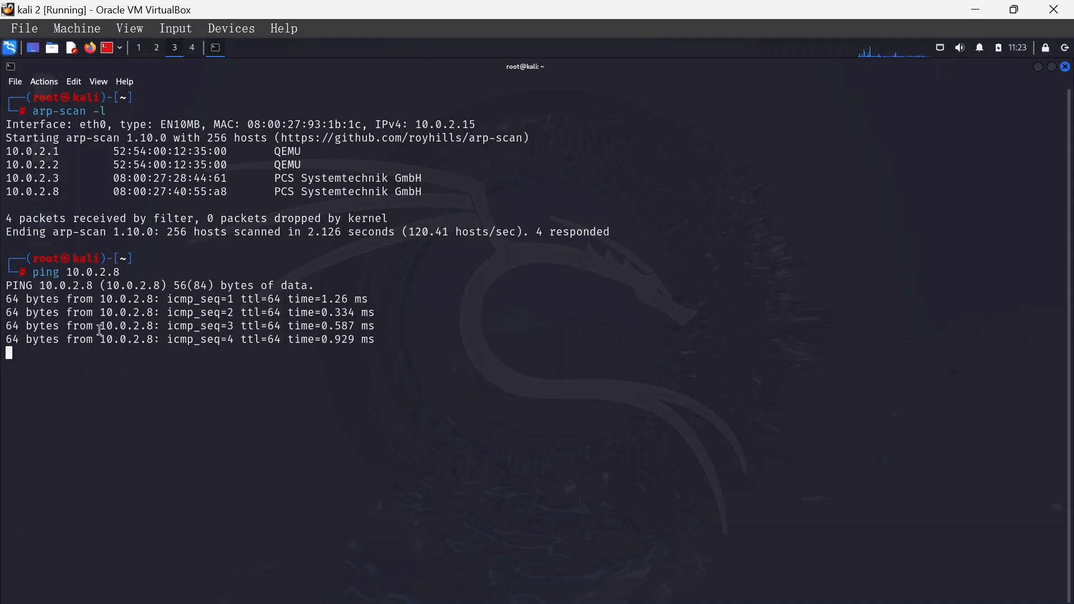
key(ctrl+c)
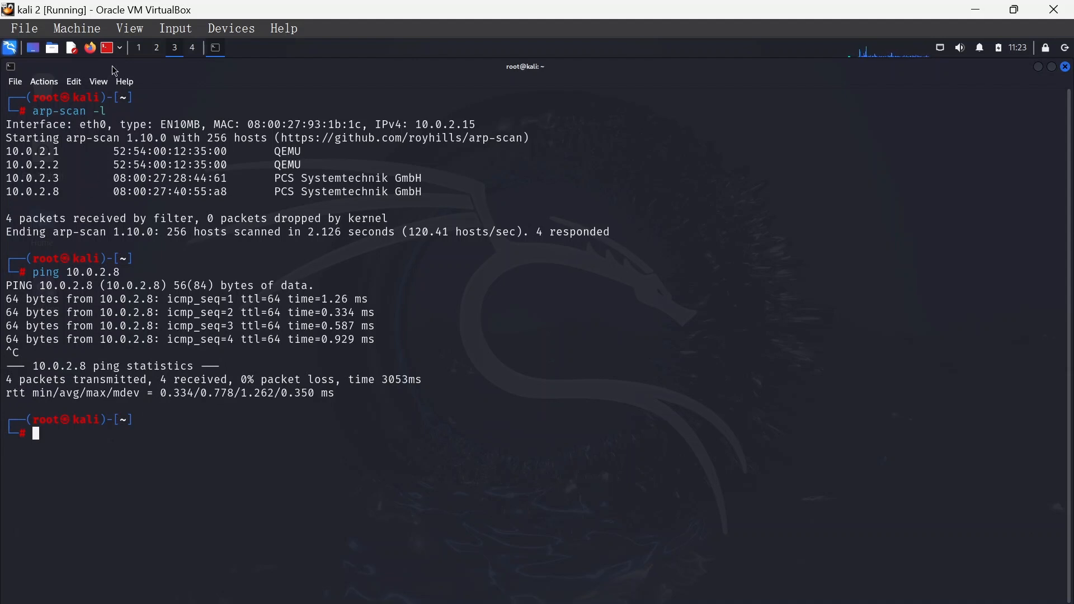
- Launch Firefox in Kali, replace the start page with a new tab, and load the site at 10.0.2.8/
click(91, 48)
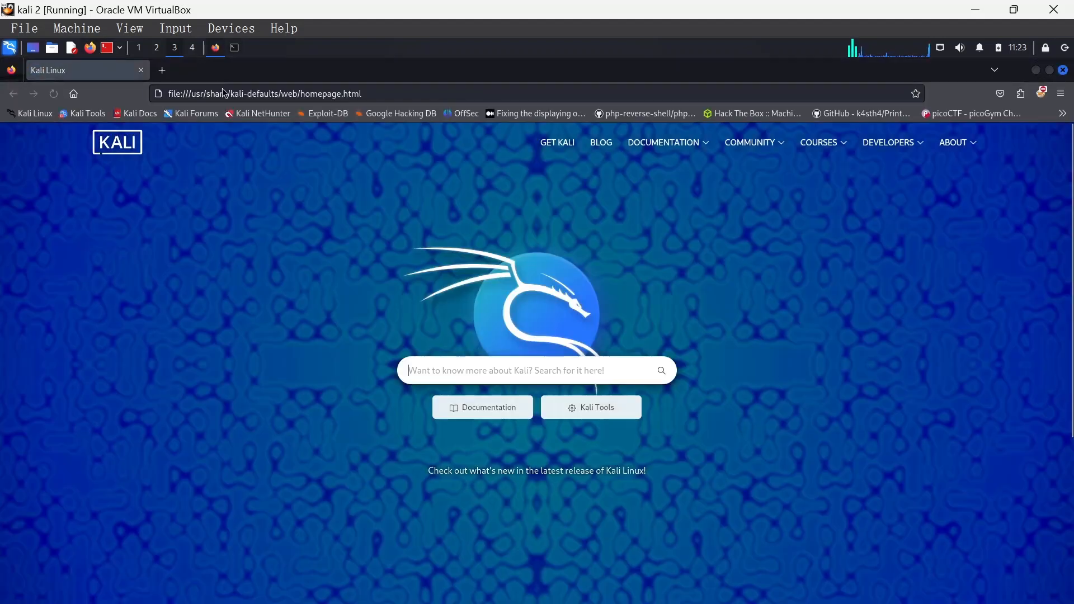
click(161, 71)
click(141, 70)
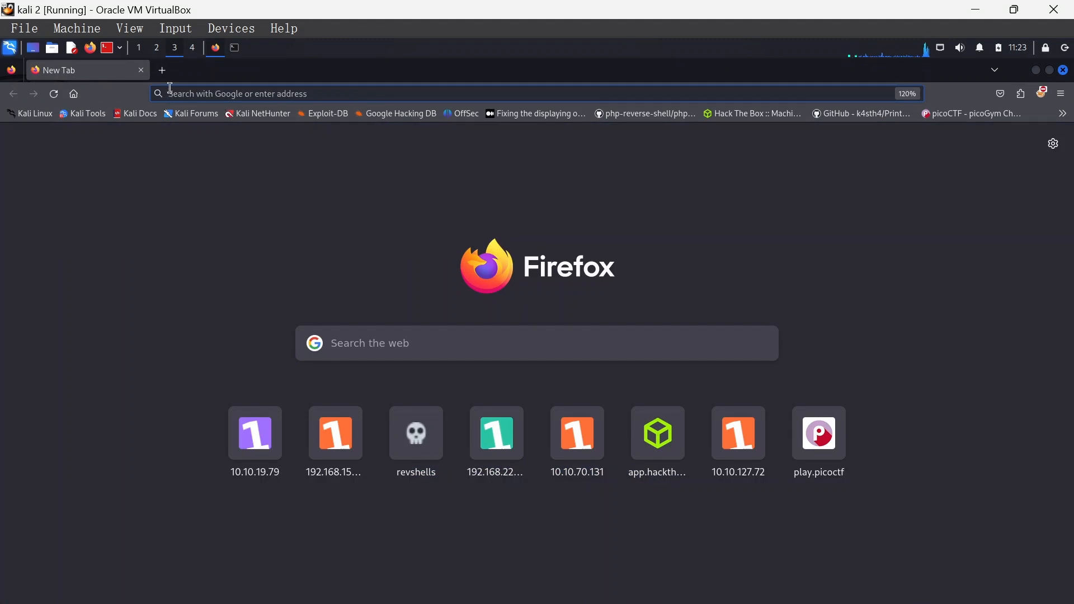
click(170, 92)
text(10.0)
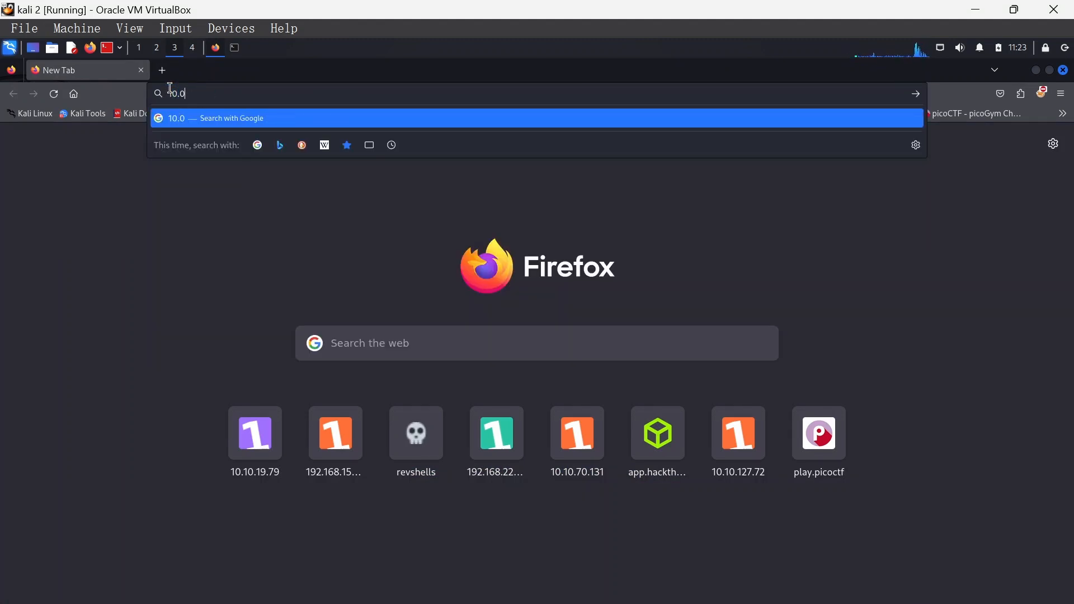
text(.2.8)
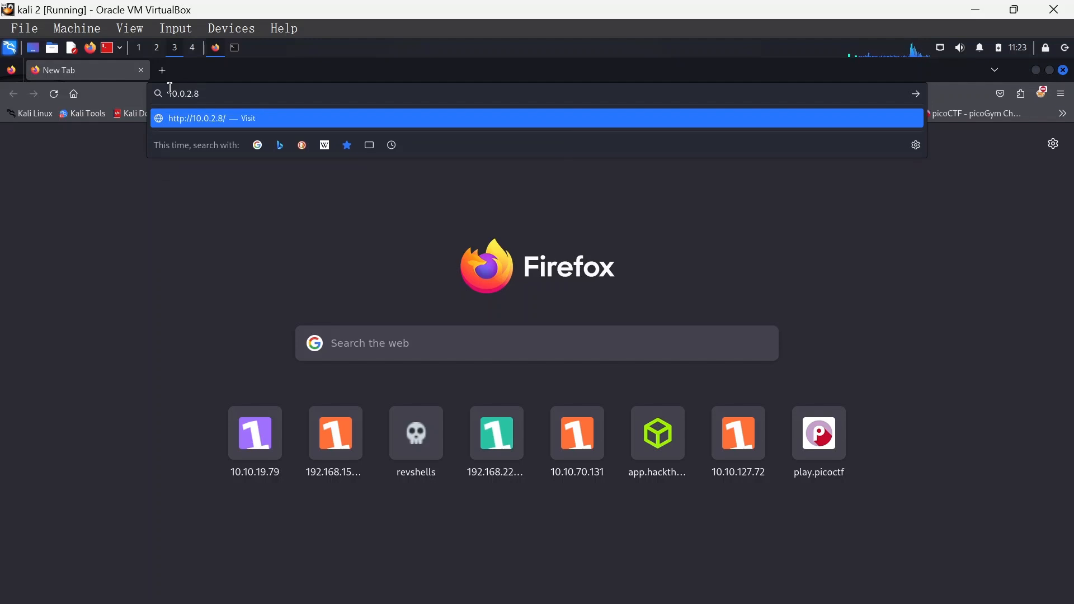
text(/)
key(Return)
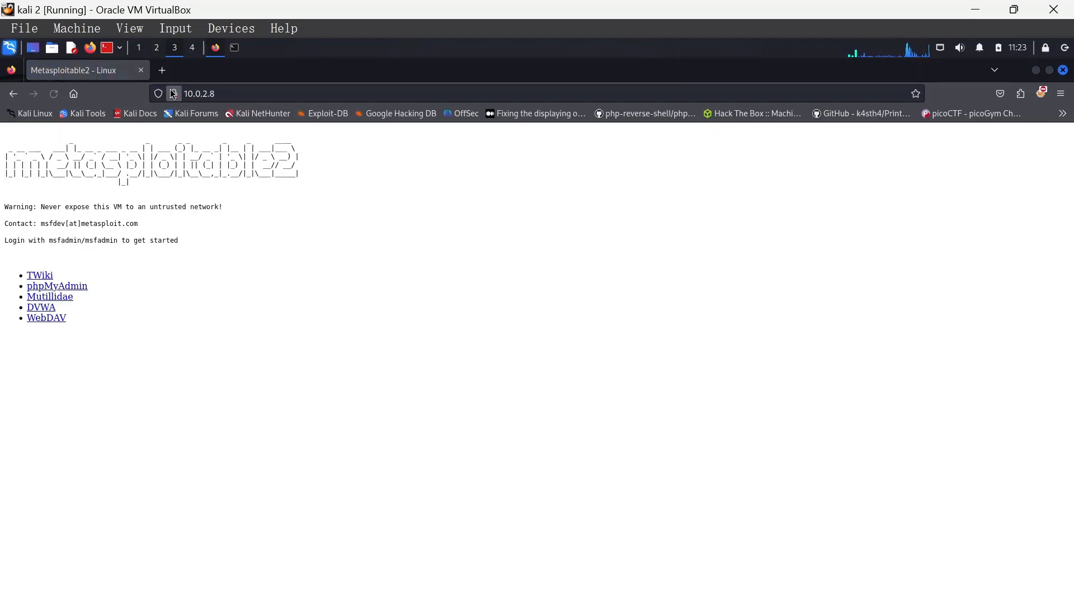
- Enlarge the Metasploitable2 page to 150%, open DVWA from it, and highlight the default credentials hint on the login page
key(ctrl+plus)
key(ctrl+plus)
key(ctrl+plus)
key(ctrl+plus)
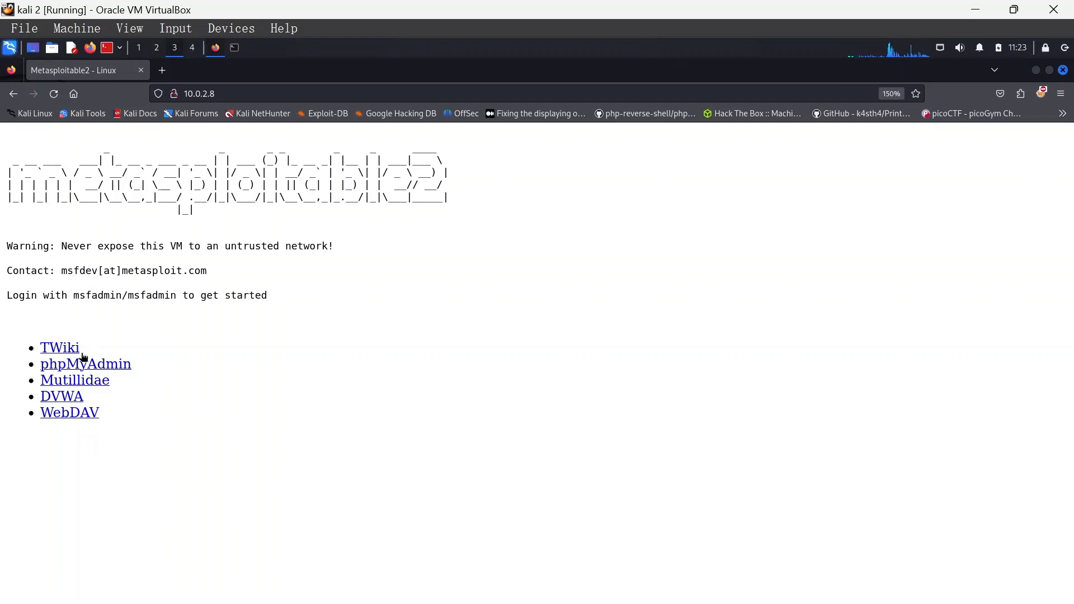
click(60, 397)
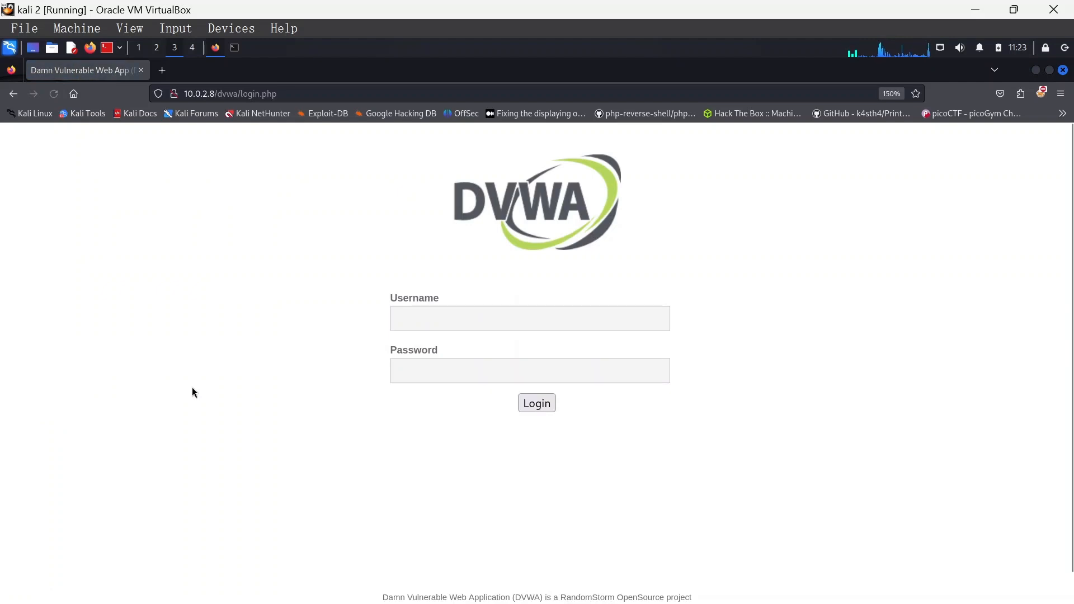
scroll(621, 377, down, 1)
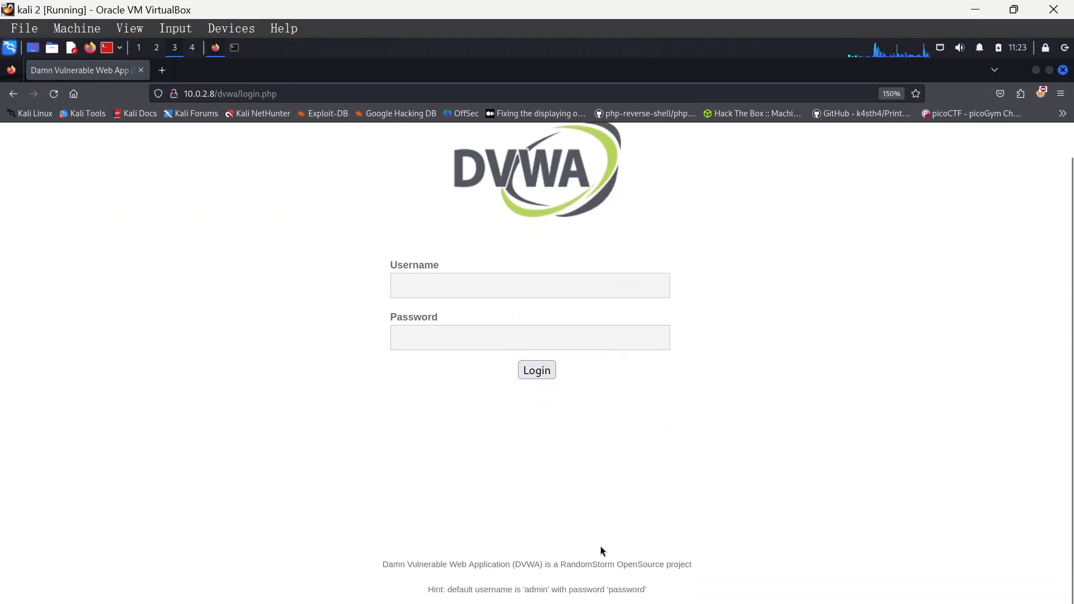
drag(430, 591, 673, 591)
click(224, 456)
- View the DVWA login page's source, highlight the default credentials hint in the code, and close the source view
key(ctrl+u)
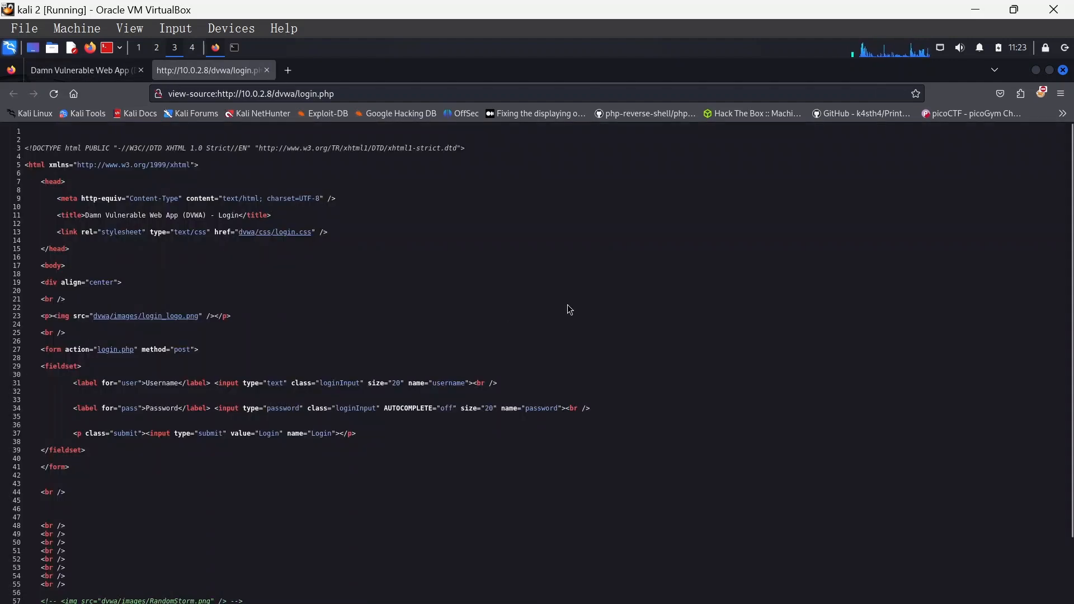
key(ctrl+plus)
scroll(548, 358, down, 5)
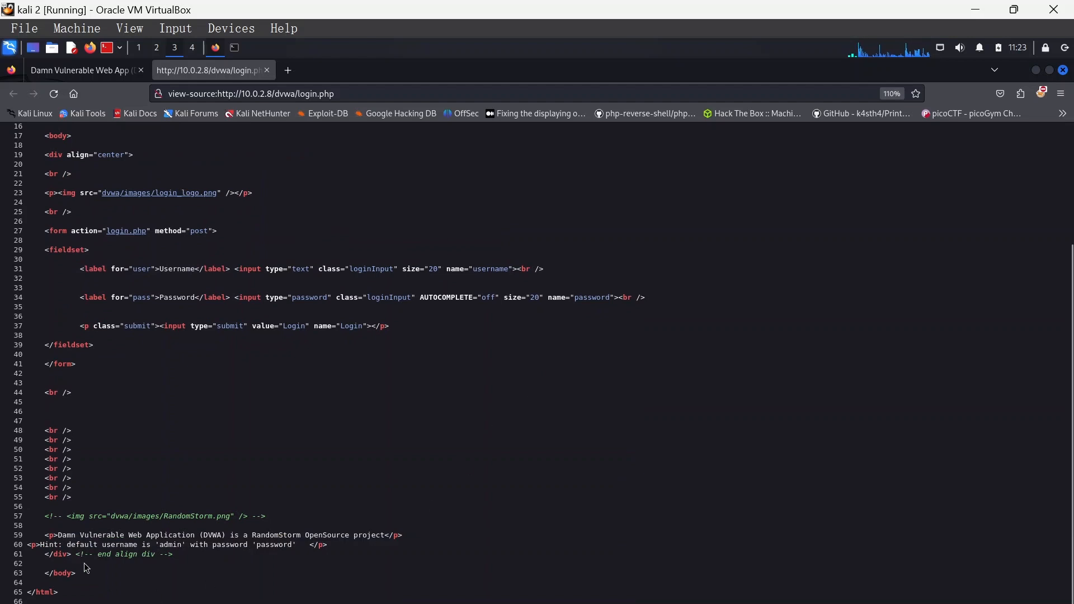
drag(309, 546, 74, 546)
click(464, 398)
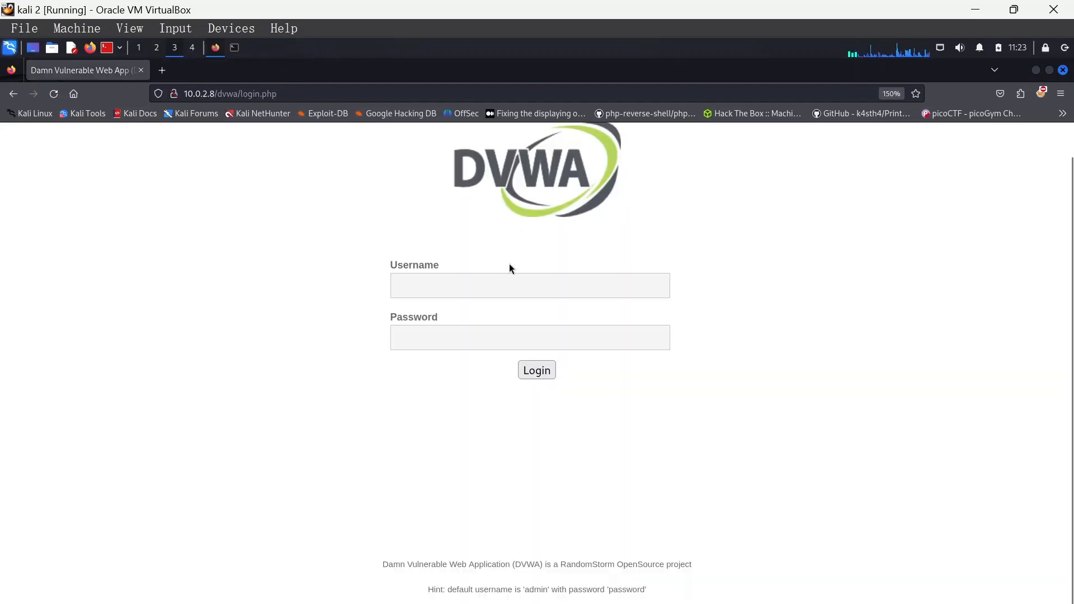
click(267, 70)
- Log in to DVWA as admin with the account password and decline saving the login in the browser
click(503, 280)
text(admin)
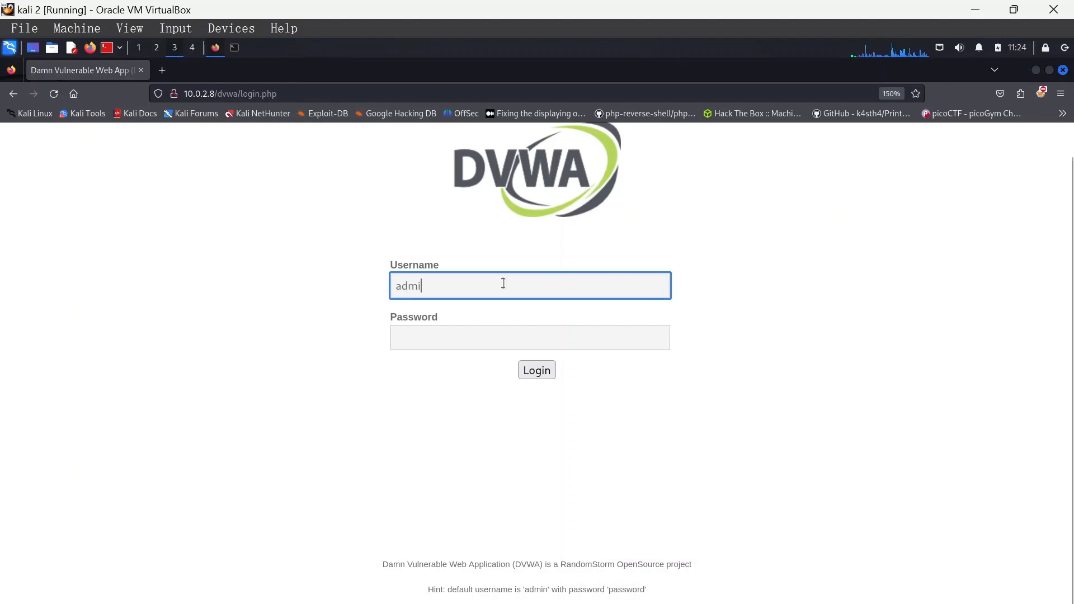
click(469, 335)
text(password)
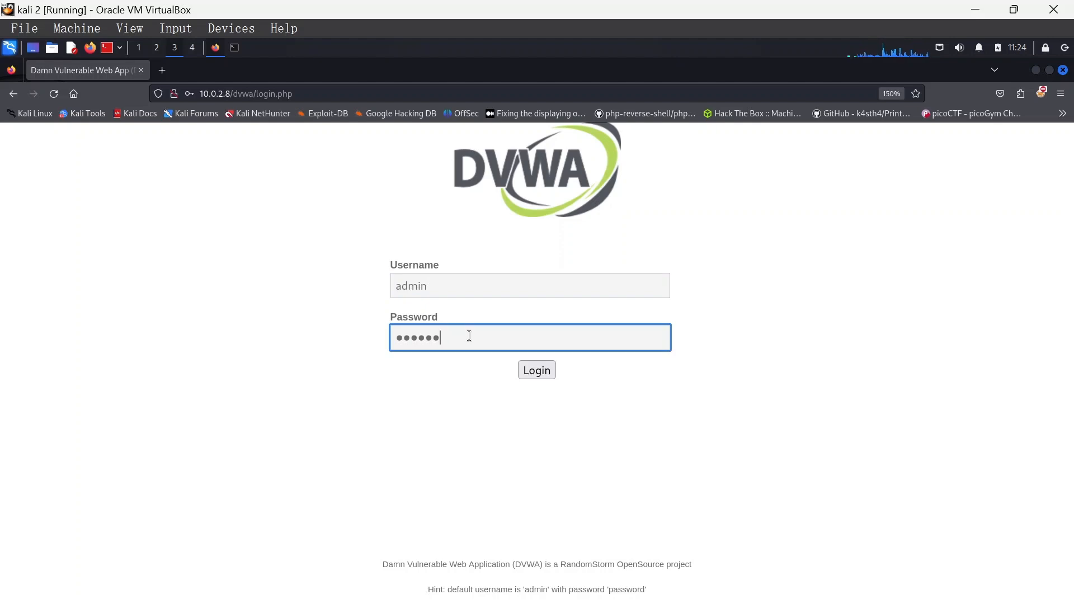
key(Return)
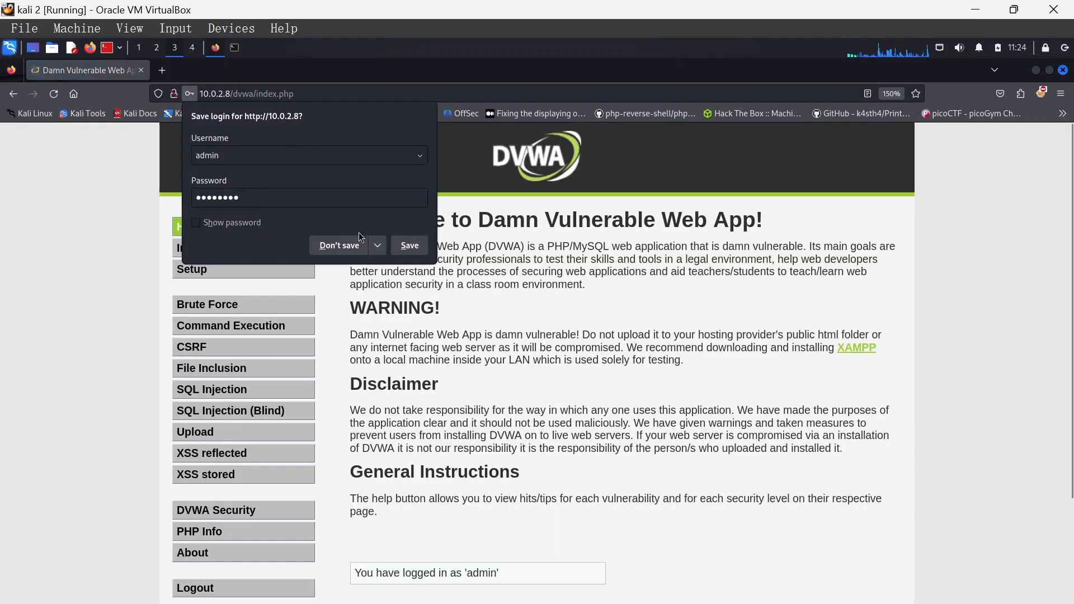
click(353, 246)
- Examine the DVWA home page, including its list of vulnerability exercises and the user and security level details
scroll(750, 297, down, 3)
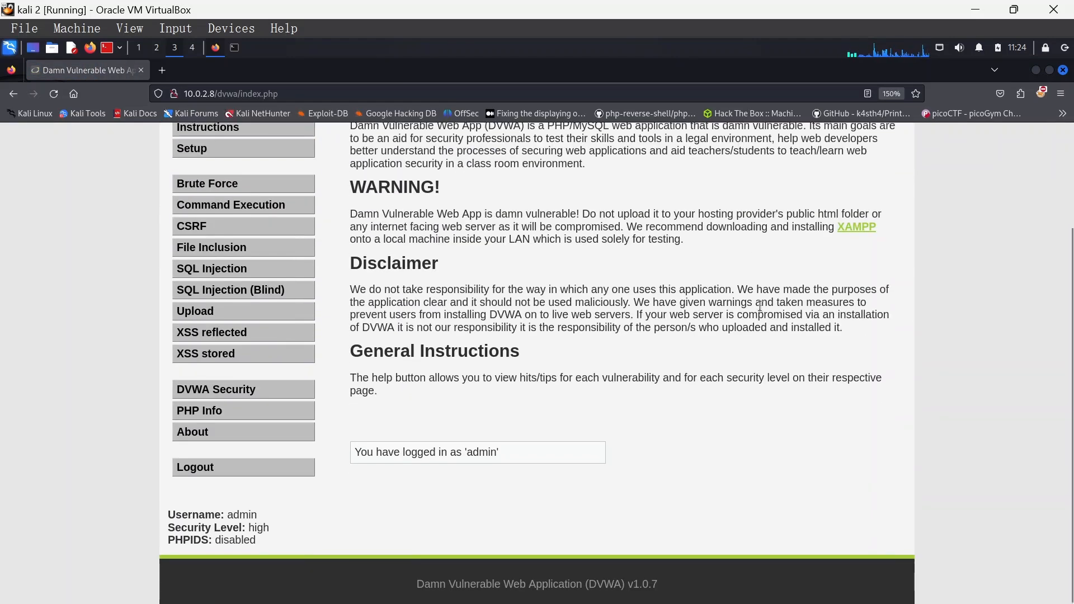
scroll(775, 314, up, 3)
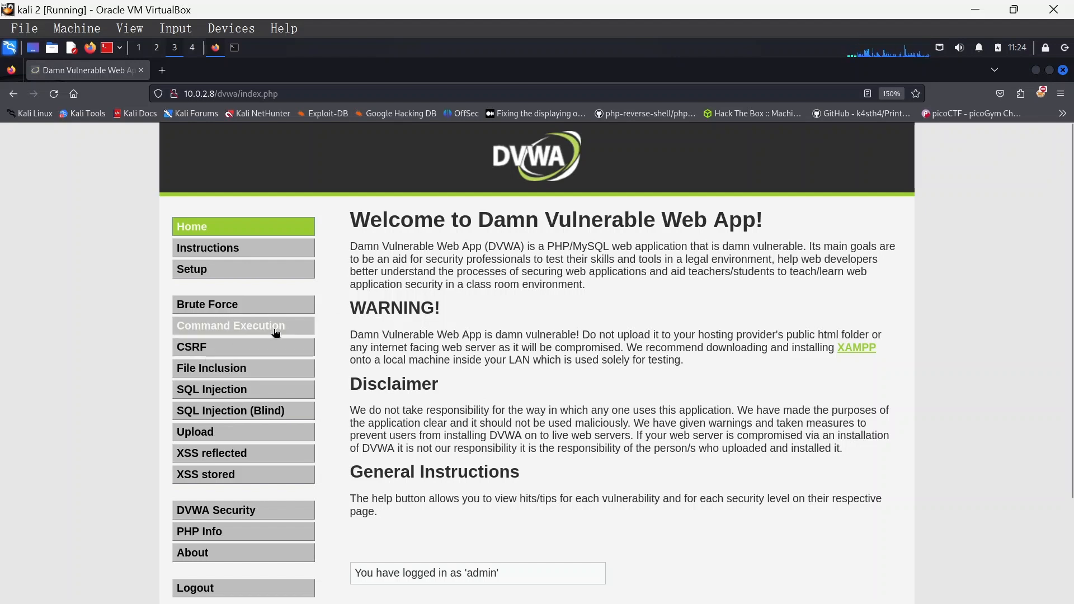
scroll(462, 411, down, 3)
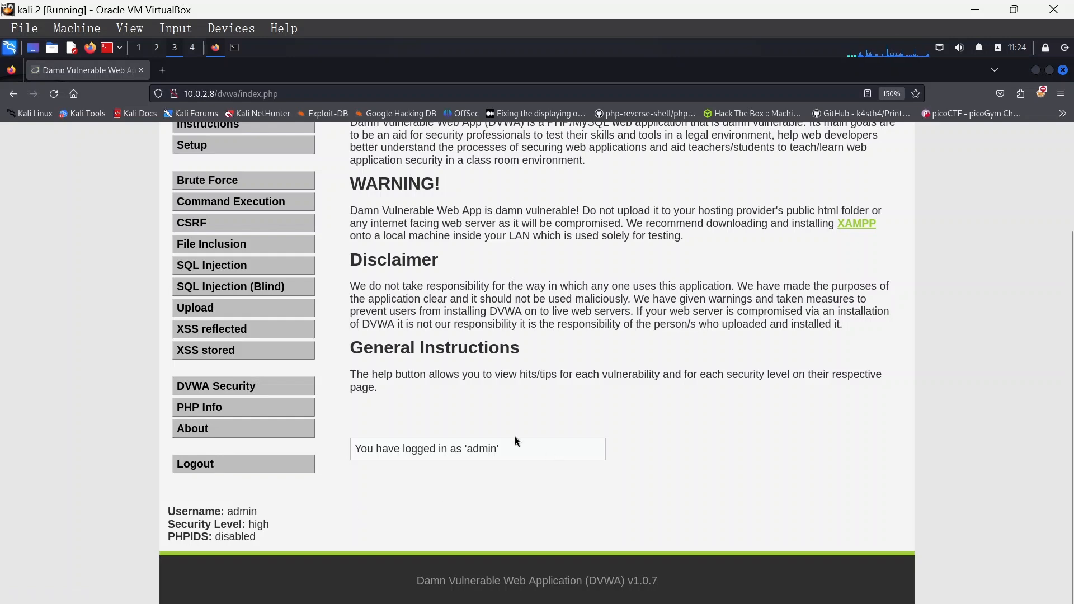
scroll(504, 436, up, 3)
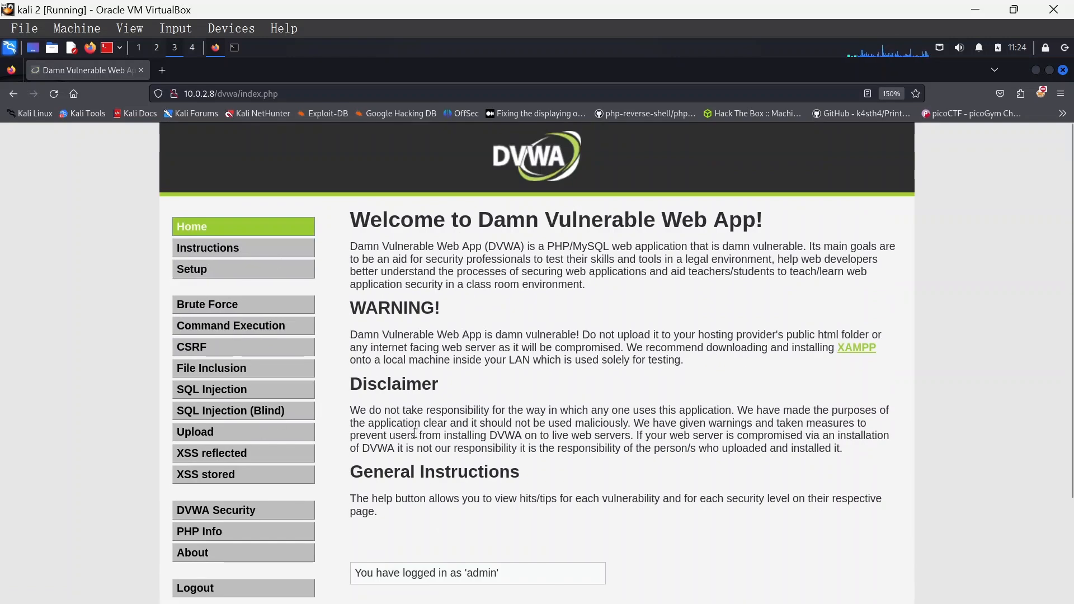
scroll(415, 433, down, 3)
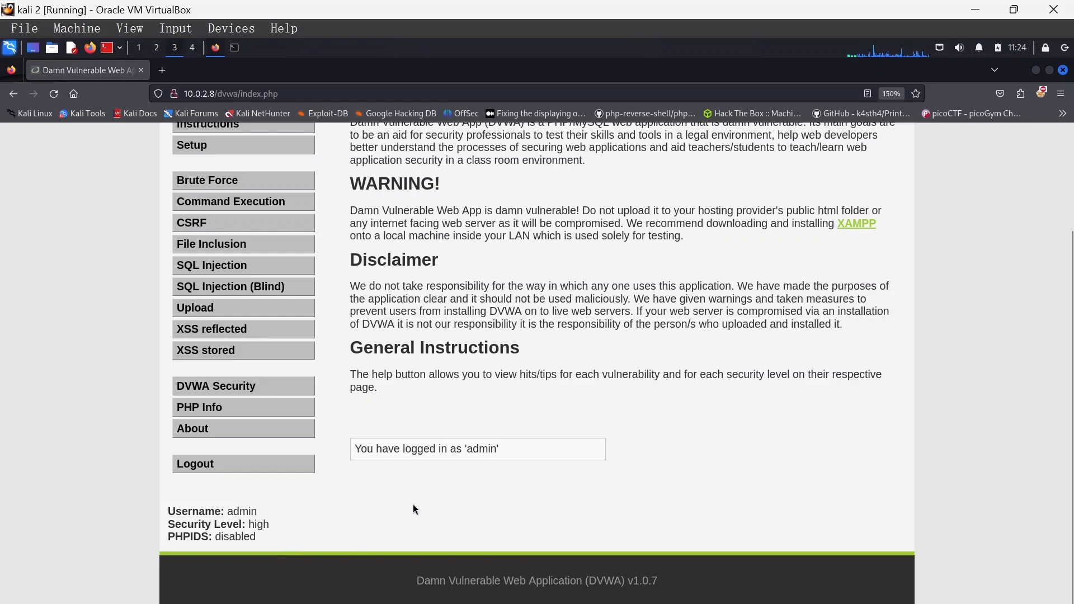
scroll(519, 476, up, 3)
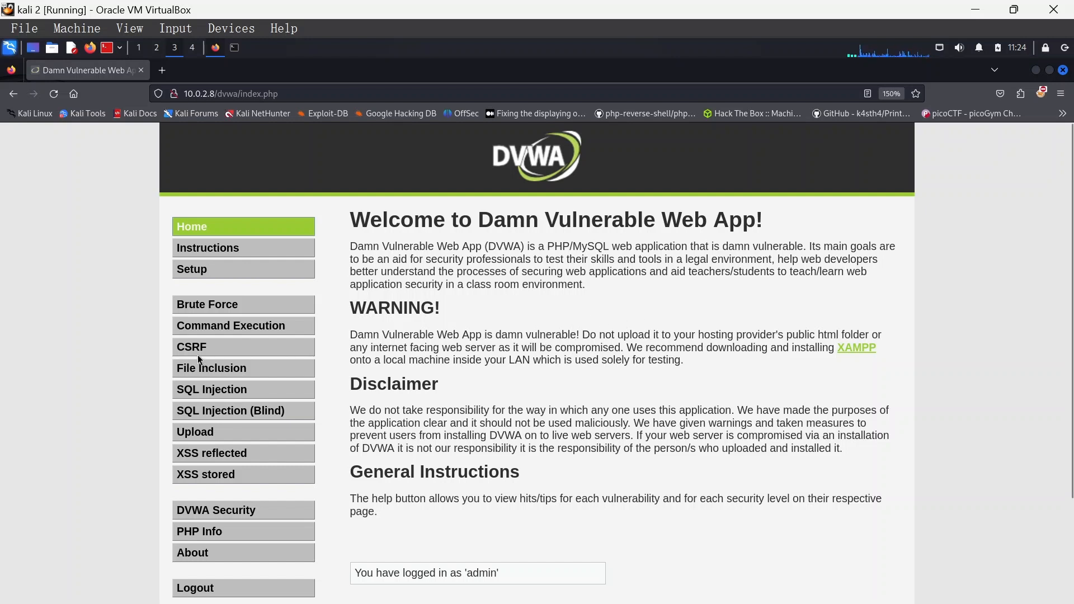
drag(247, 308, 342, 324)
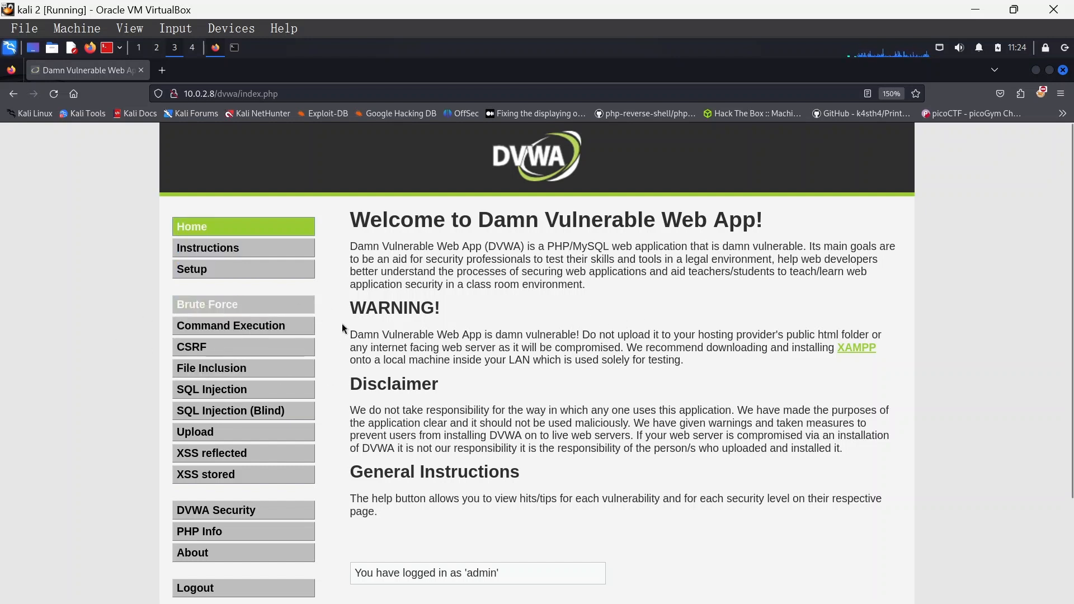